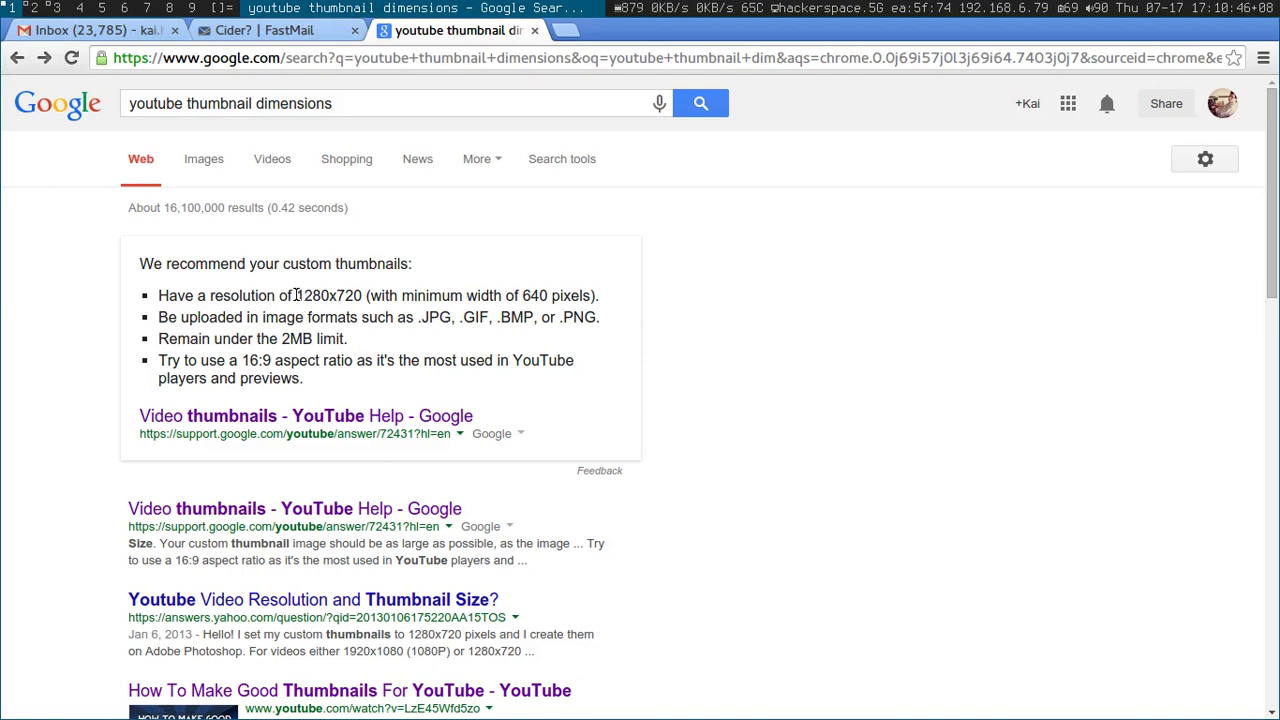
- Highlight YouTube's recommended 1280x720 thumbnail resolution and its 16:9 aspect ratio
{"action": "left_click_drag", "start_coordinate": [311, 296], "coordinate": [361, 296]}
{"action": "left_click", "coordinate": [253, 97]}
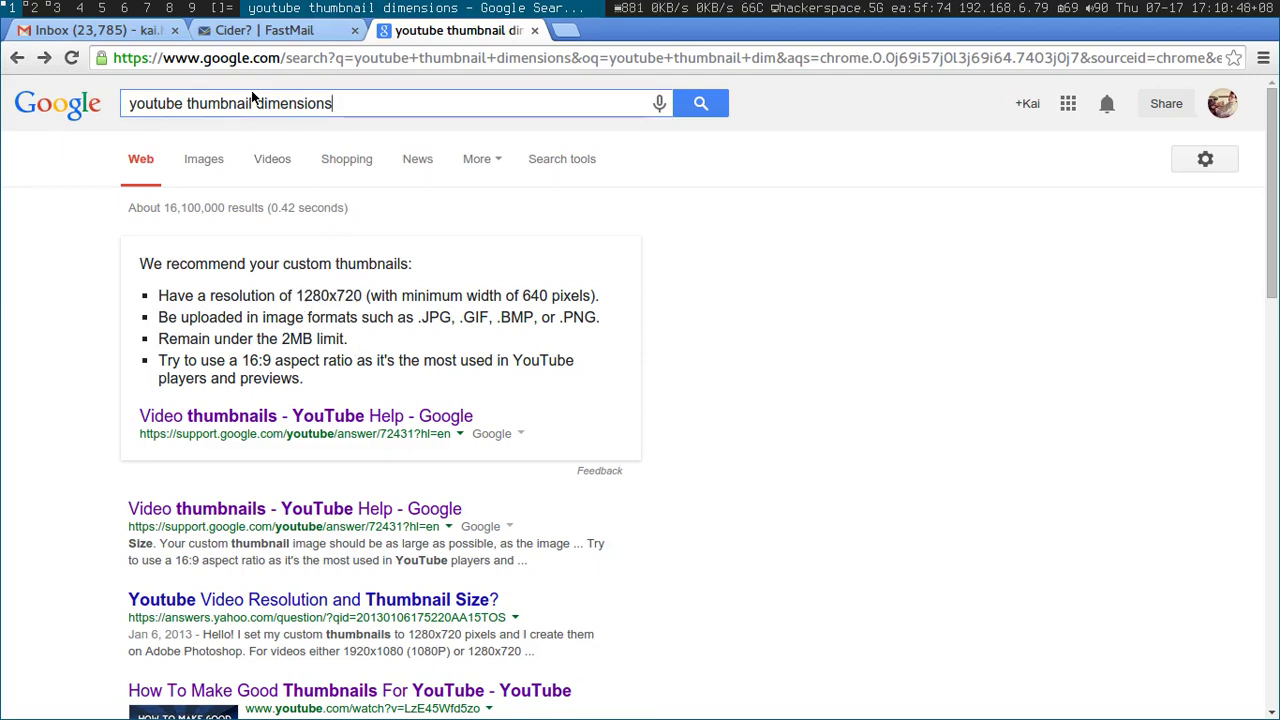
{"action": "left_click_drag", "start_coordinate": [298, 295], "coordinate": [339, 299]}
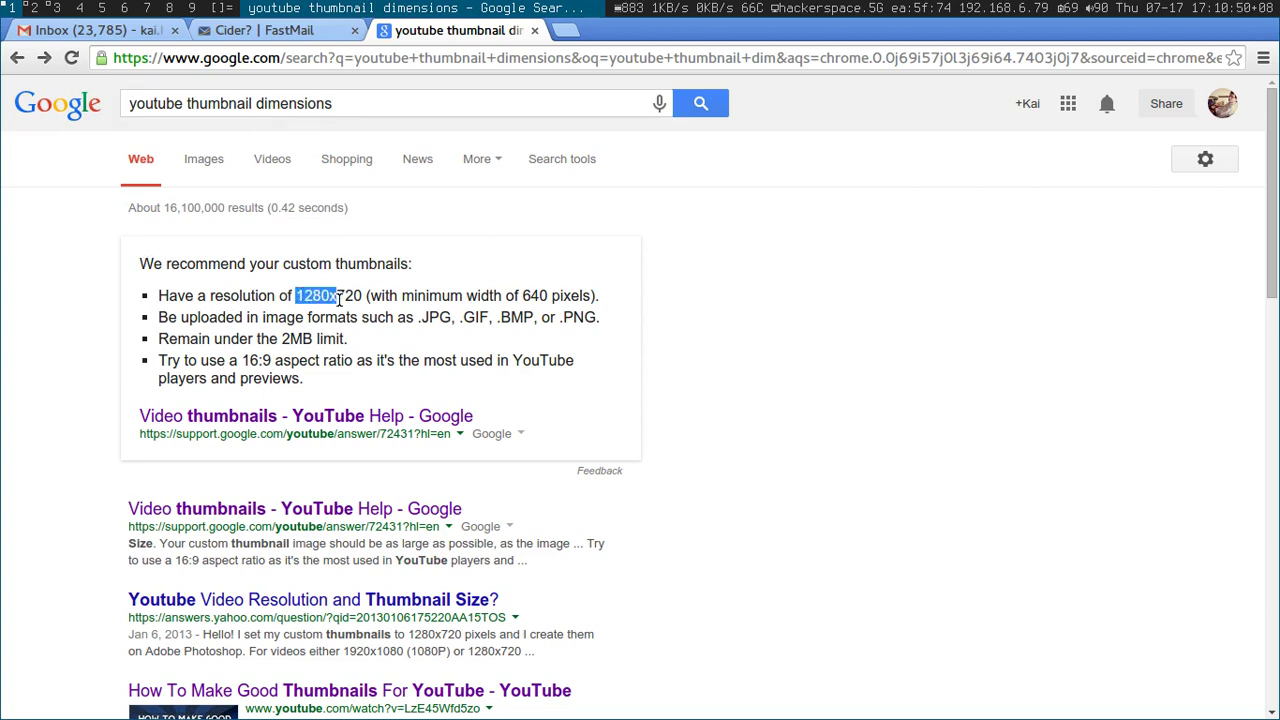
{"action": "left_click_drag", "start_coordinate": [242, 362], "coordinate": [267, 362]}
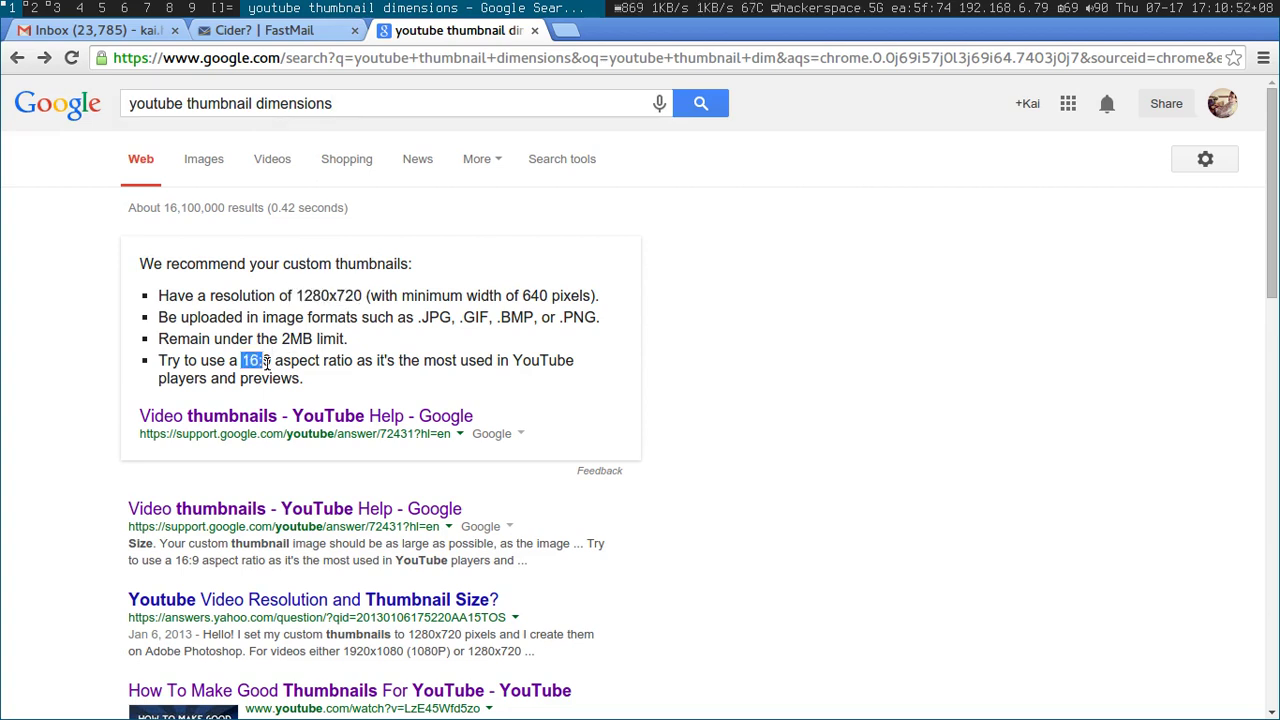
- Search 16/9 to get 1.7777, then launch GIMP on the phone photo from the terminal
{"action": "triple_click", "coordinate": [258, 104]}
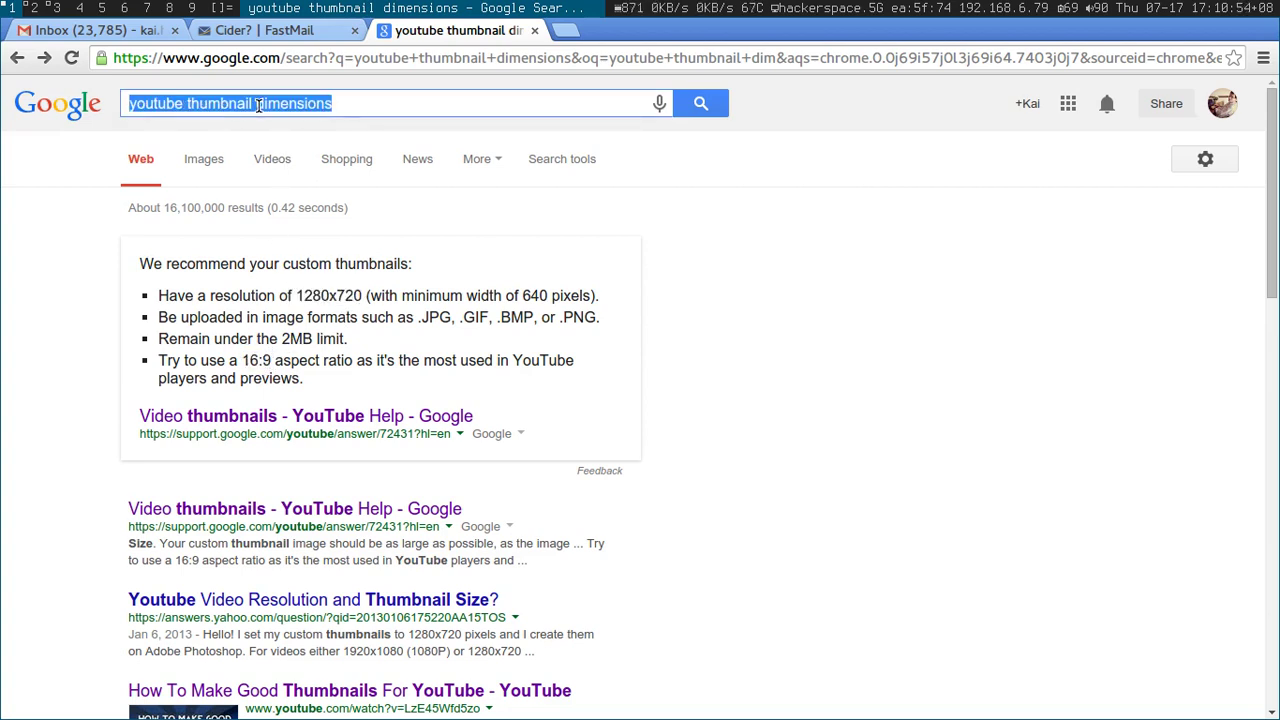
{"action": "type", "text": "16/9"}
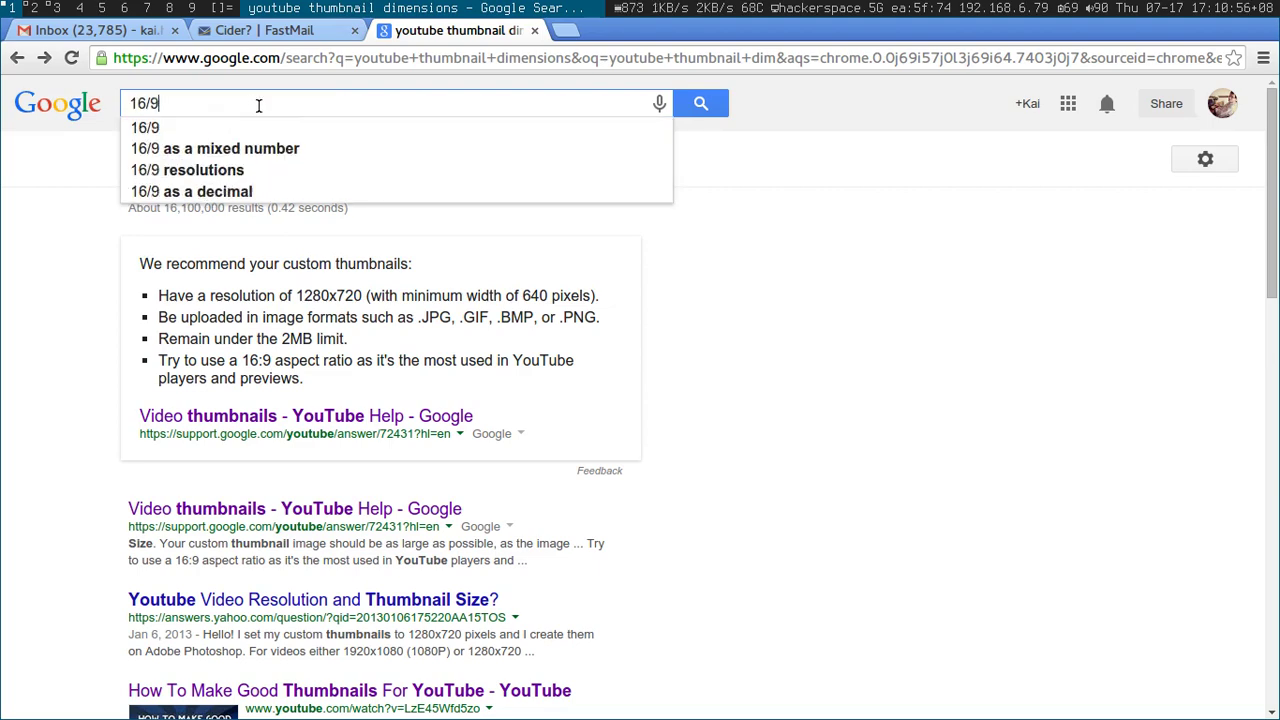
{"action": "key", "text": "Return"}
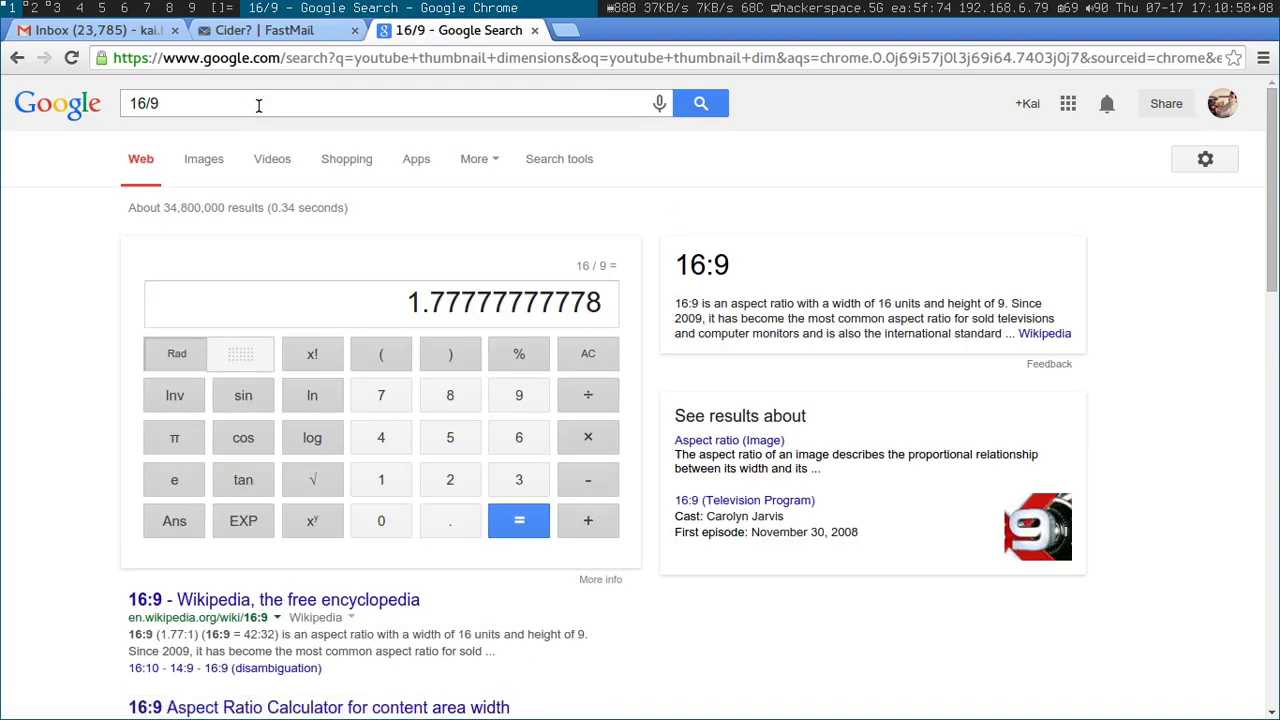
{"action": "left_click_drag", "start_coordinate": [403, 302], "coordinate": [487, 308]}
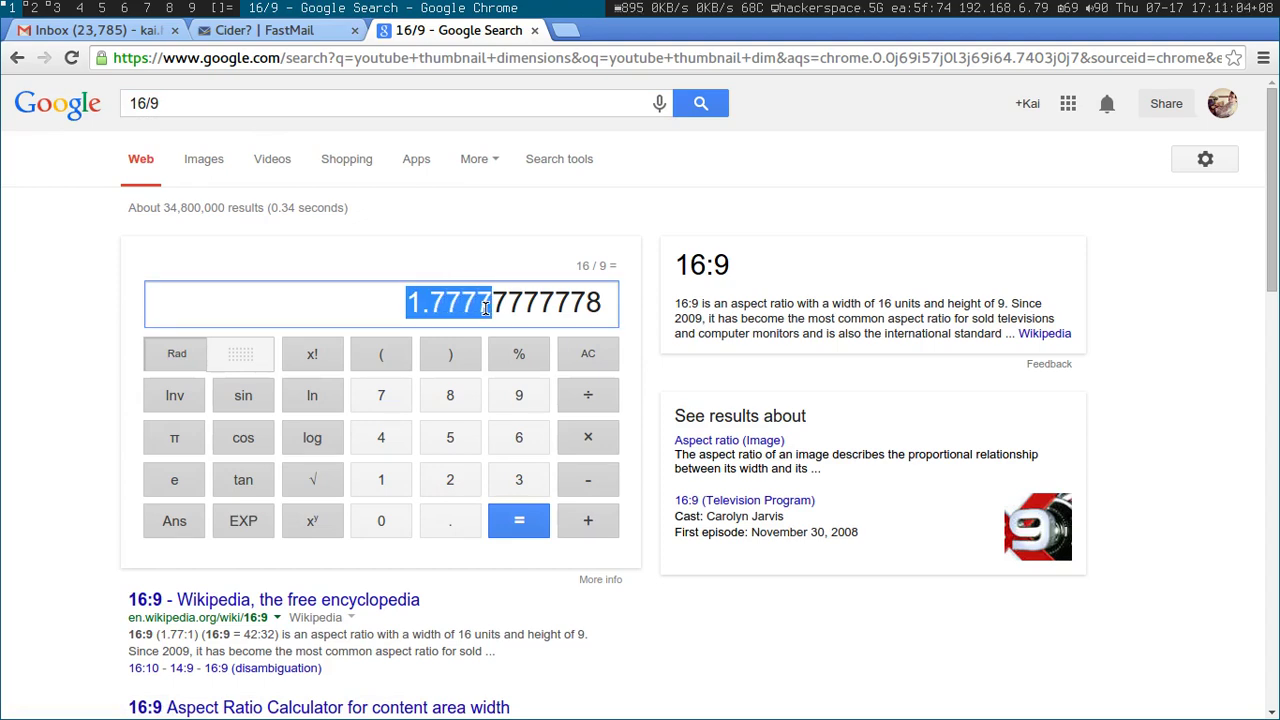
{"action": "key", "text": "alt+3"}
{"action": "key", "text": "Return"}
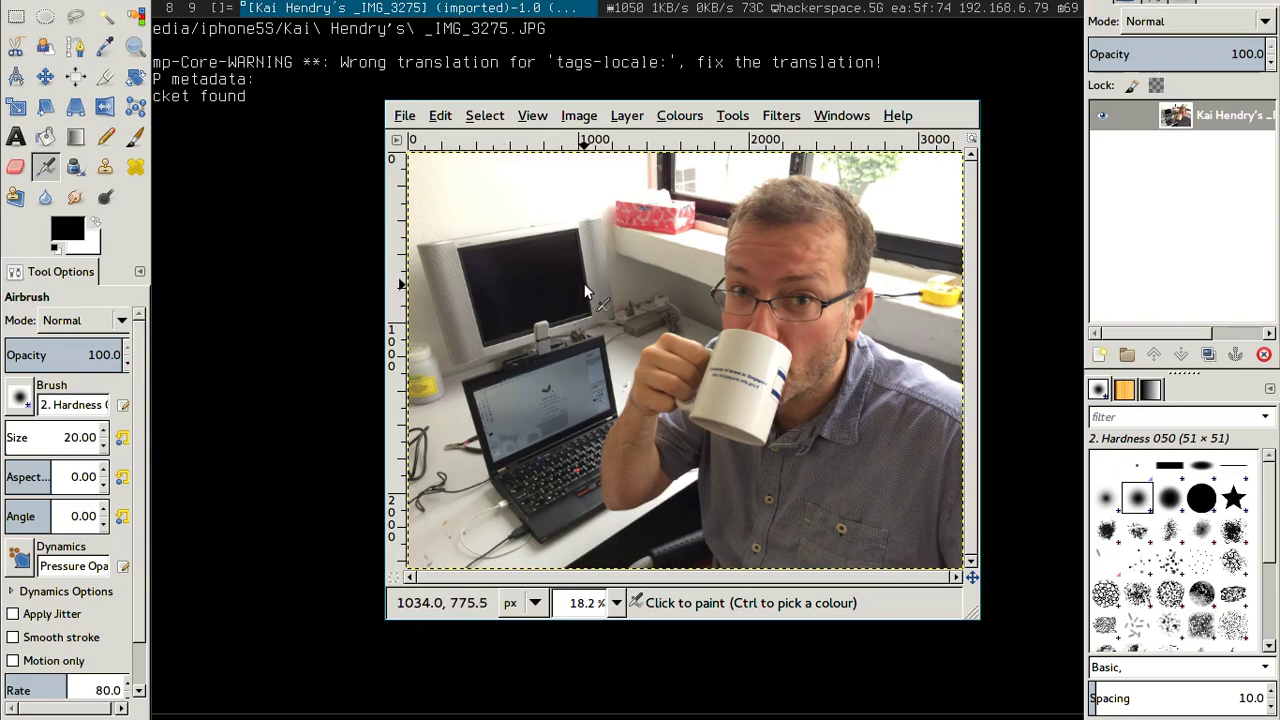
- Mark a 2772 × 1540 crop region at 226, 380 around the man and laptop
{"action": "left_click", "coordinate": [105, 76]}
{"action": "left_click_drag", "start_coordinate": [446, 218], "coordinate": [916, 477]}
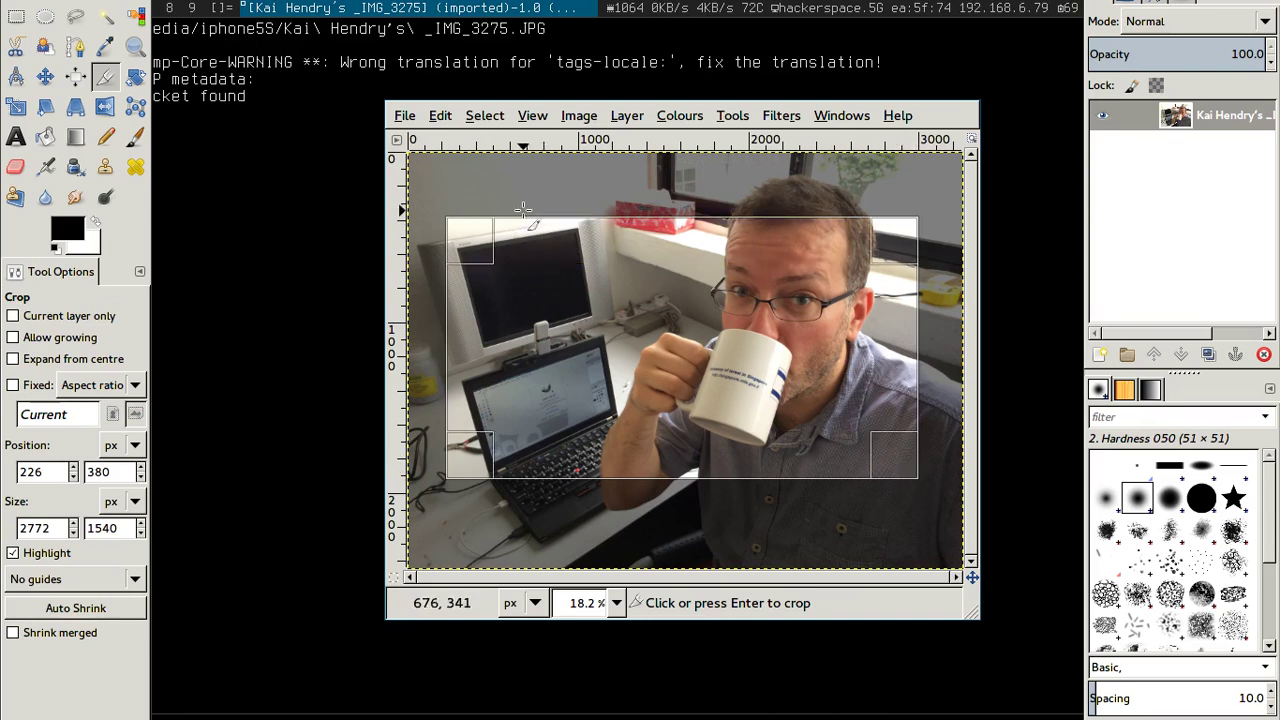
- Switch GIMP to Single-Window Mode and move it to workspace 4
{"action": "left_click", "coordinate": [841, 115]}
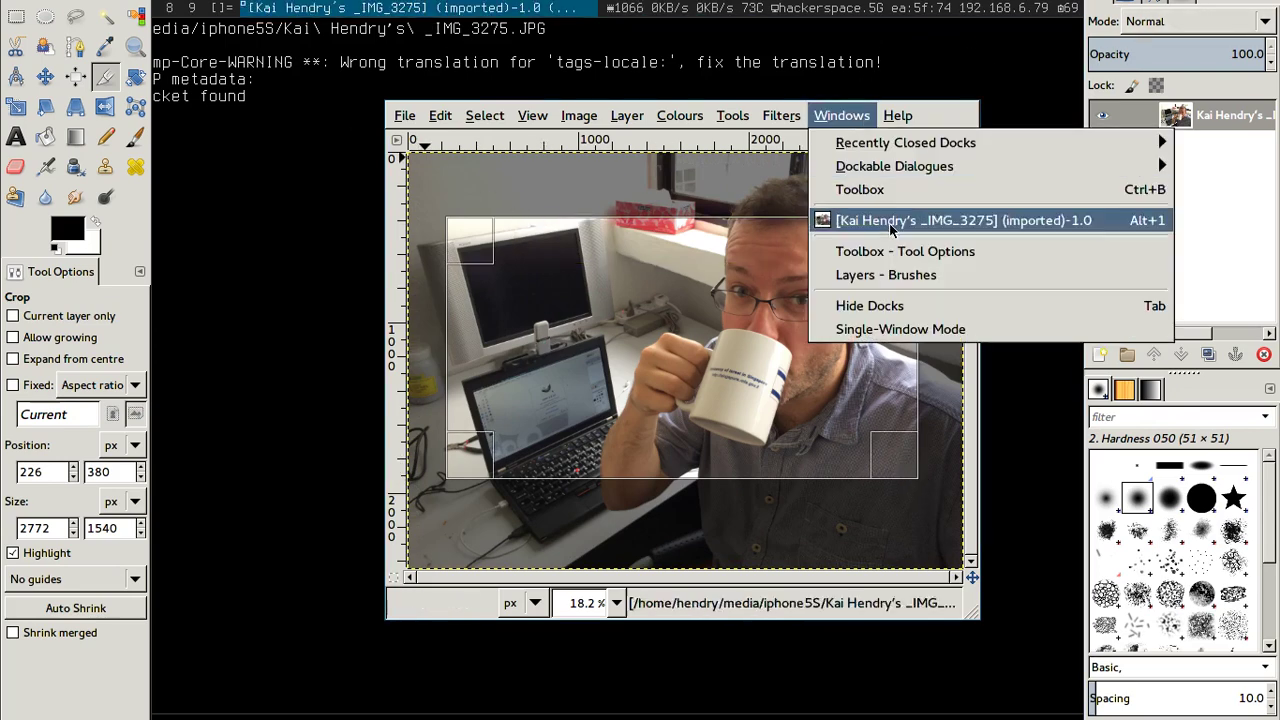
{"action": "left_click", "coordinate": [926, 326]}
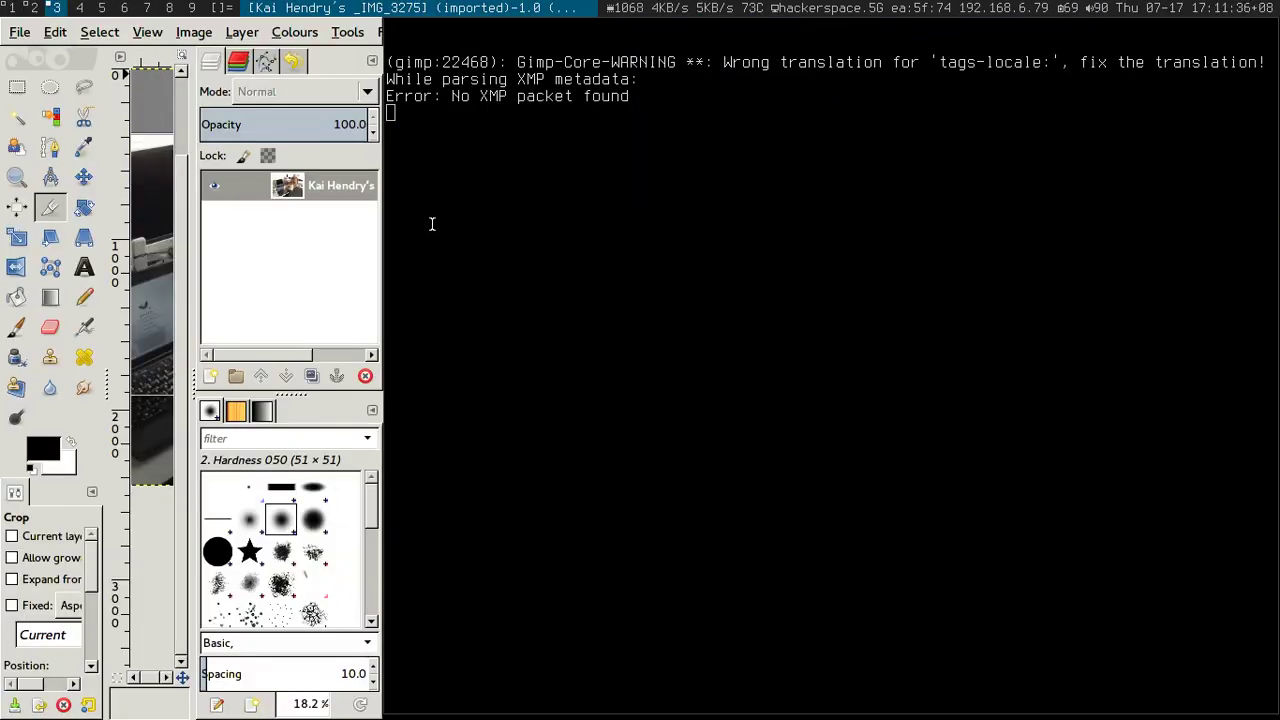
{"action": "key", "text": "alt+shift+4"}
{"action": "key", "text": "alt+4"}
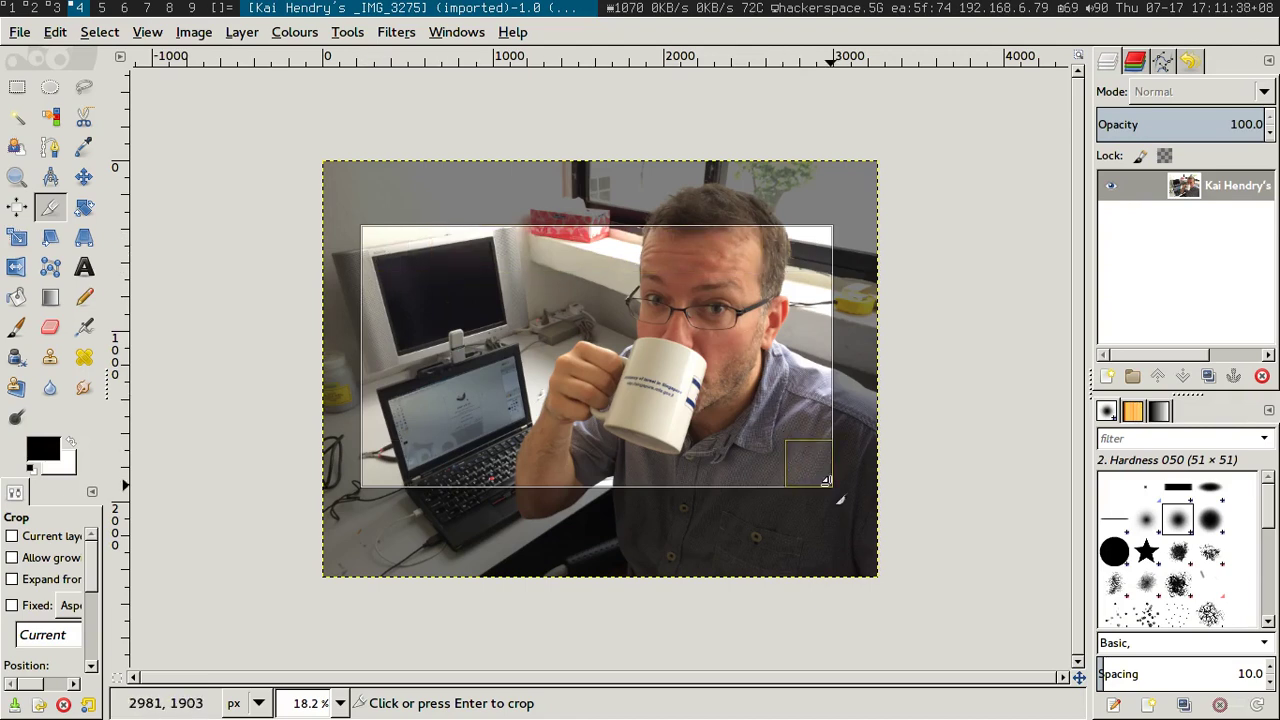
- Adjust the crop rectangle slightly right and down, then apply the crop
{"action": "mouse_move", "coordinate": [839, 496]}
{"action": "left_mouse_down"}
{"action": "mouse_move", "coordinate": [852, 505]}
{"action": "mouse_move", "coordinate": [836, 484]}
{"action": "mouse_move", "coordinate": [836, 500]}
{"action": "mouse_move", "coordinate": [808, 500]}
{"action": "mouse_move", "coordinate": [816, 492]}
{"action": "left_mouse_up"}
{"action": "left_click_drag", "start_coordinate": [689, 405], "coordinate": [693, 444]}
{"action": "left_click", "coordinate": [693, 444]}
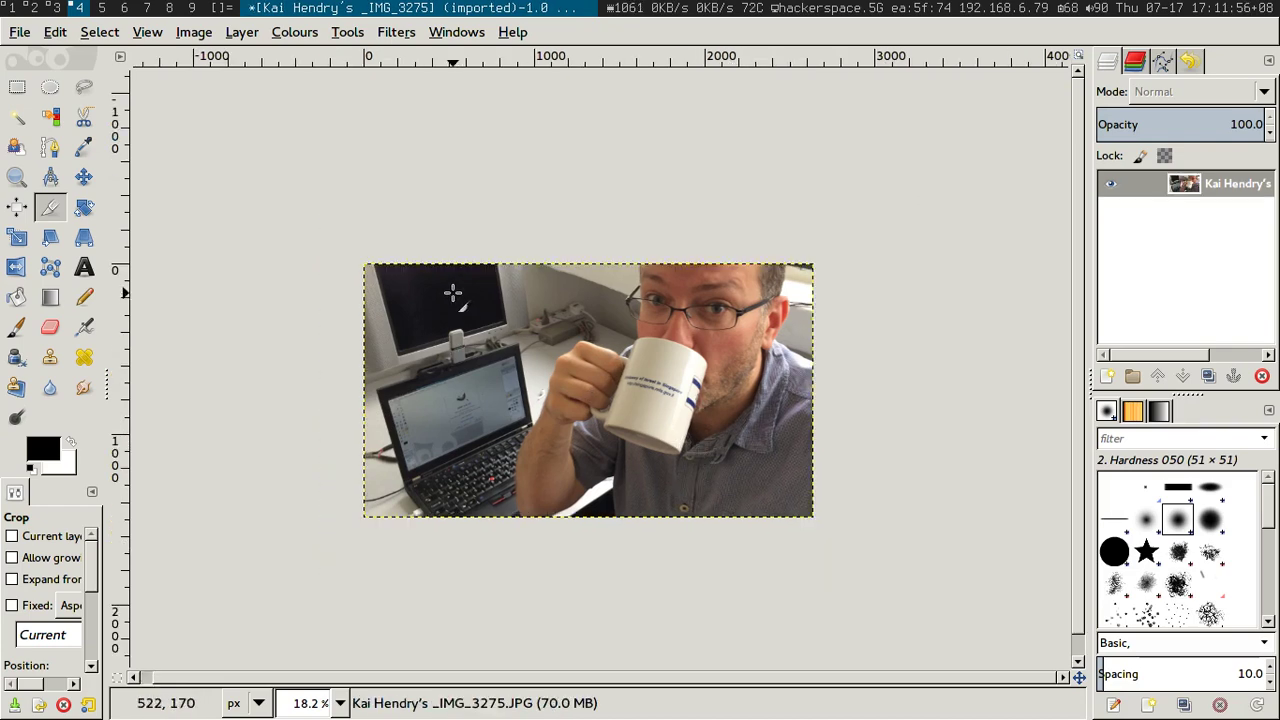
- Scale the image to 1280 px wide, giving 1280×723
{"action": "left_click", "coordinate": [194, 32]}
{"action": "left_click", "coordinate": [237, 231]}
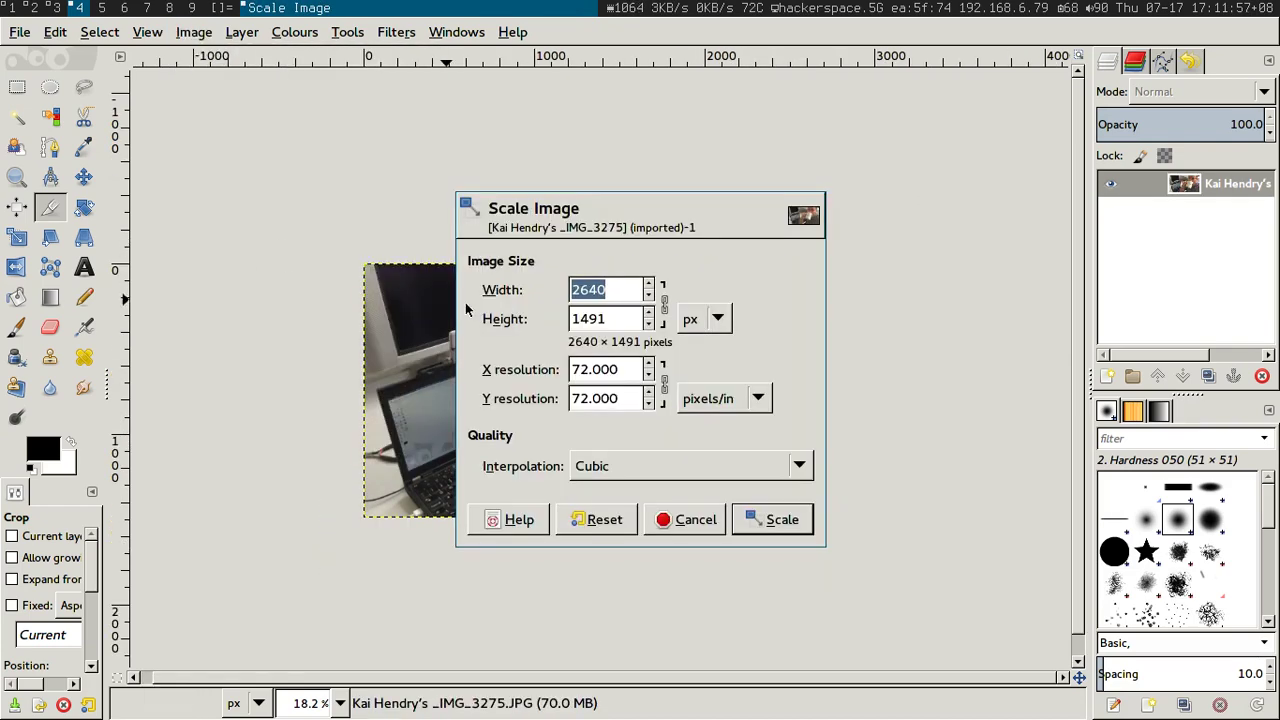
{"action": "type", "text": "1280"}
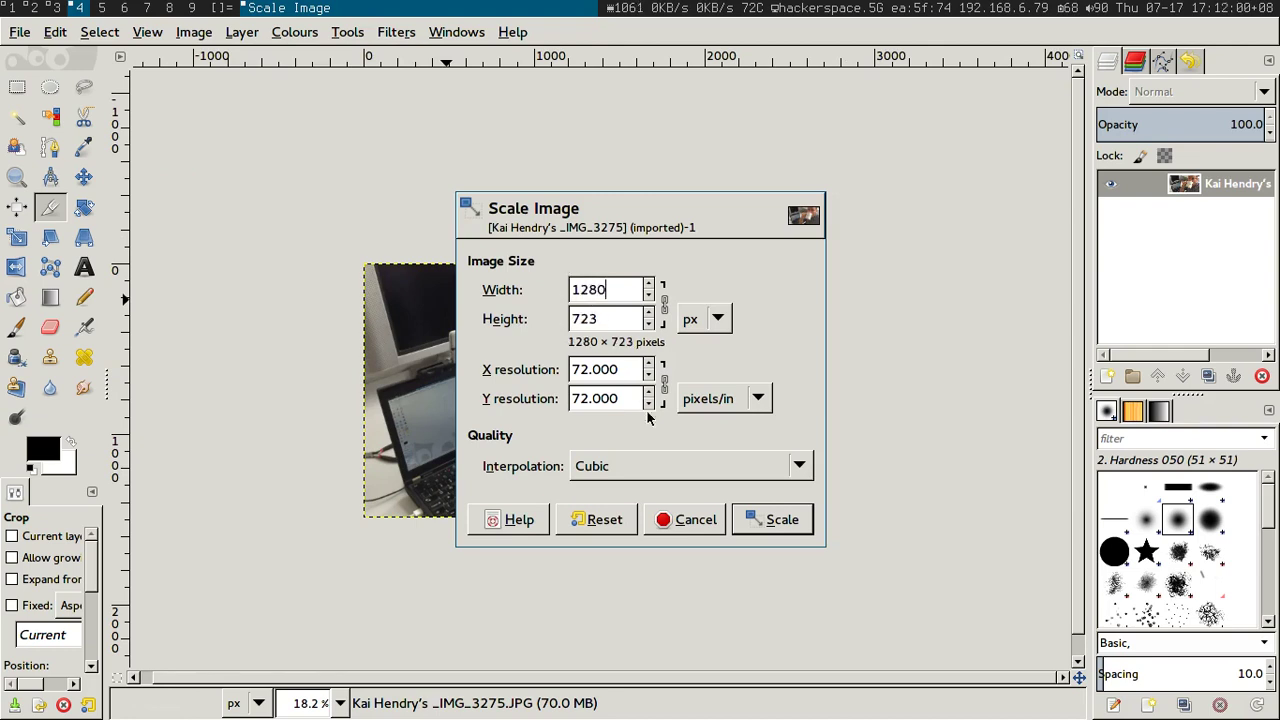
{"action": "left_click", "coordinate": [772, 520]}
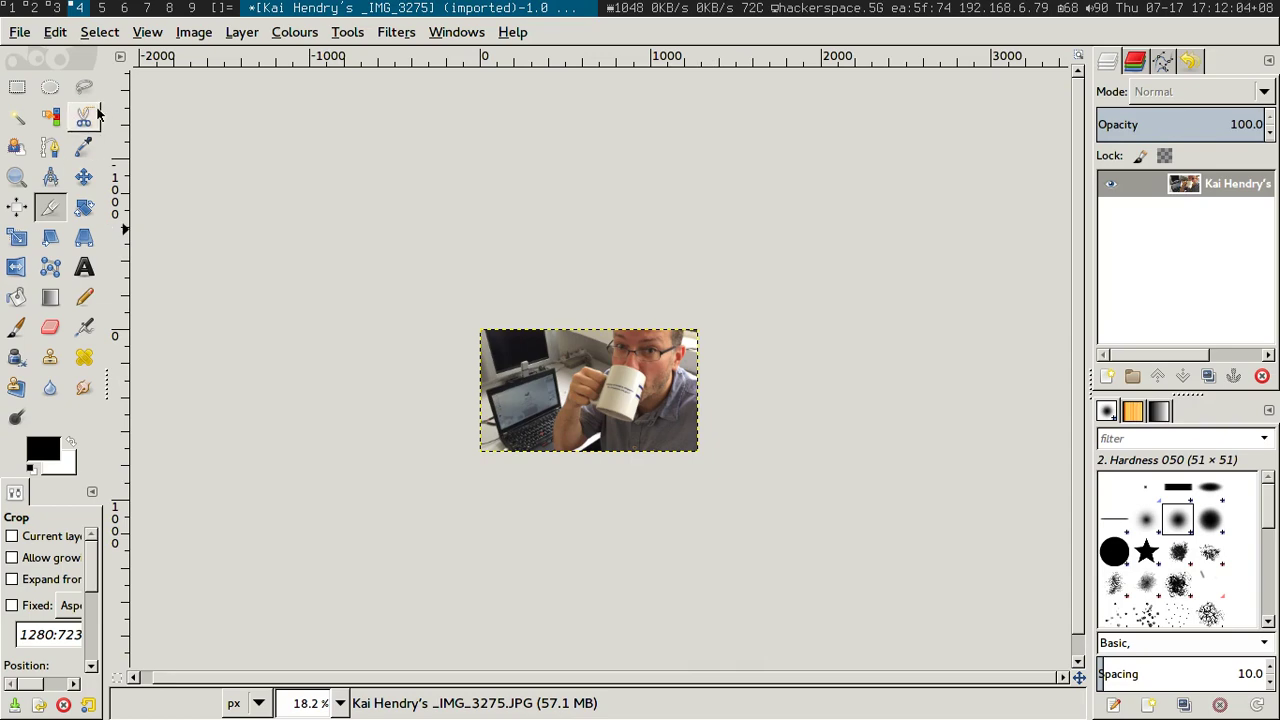
- Zoom the view to about two-thirds size and scroll to frame the photo
{"action": "left_click", "coordinate": [16, 176]}
{"action": "left_click", "coordinate": [562, 359]}
{"action": "left_click", "coordinate": [562, 359]}
{"action": "left_click", "coordinate": [562, 359]}
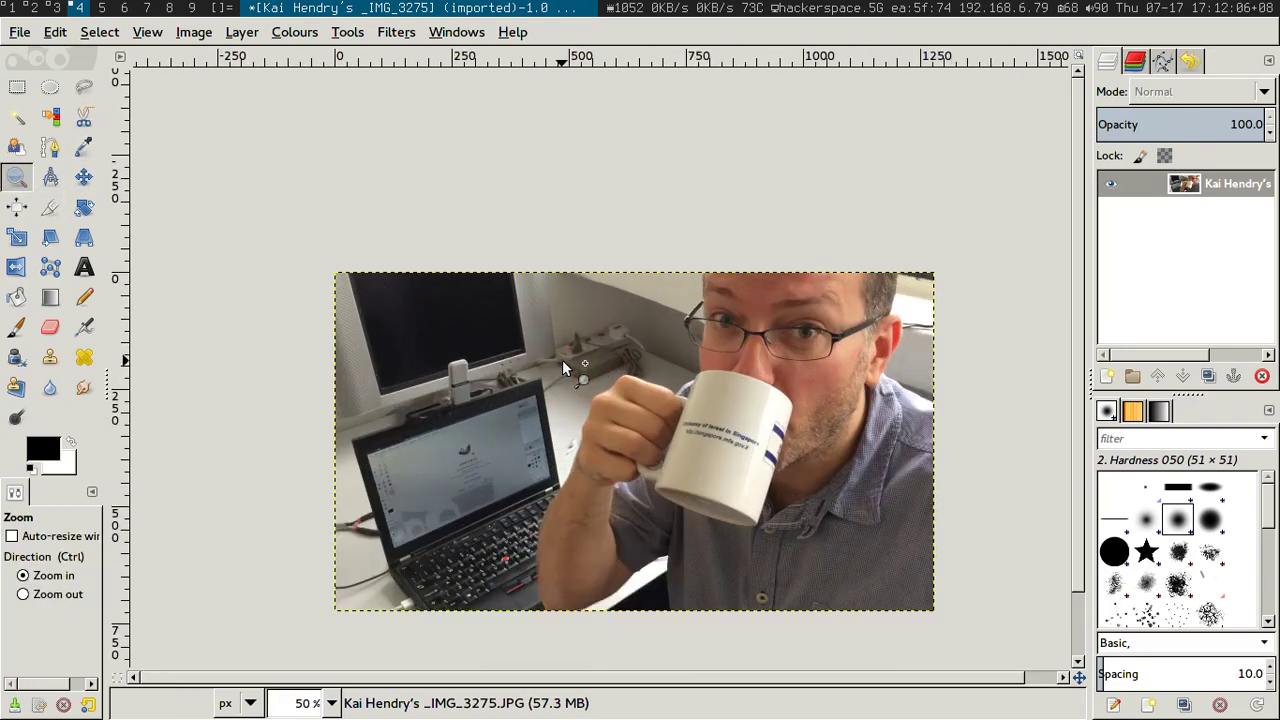
{"action": "left_click", "coordinate": [565, 359]}
{"action": "scroll", "coordinate": [1078, 580], "scroll_direction": "down", "scroll_amount": 3}
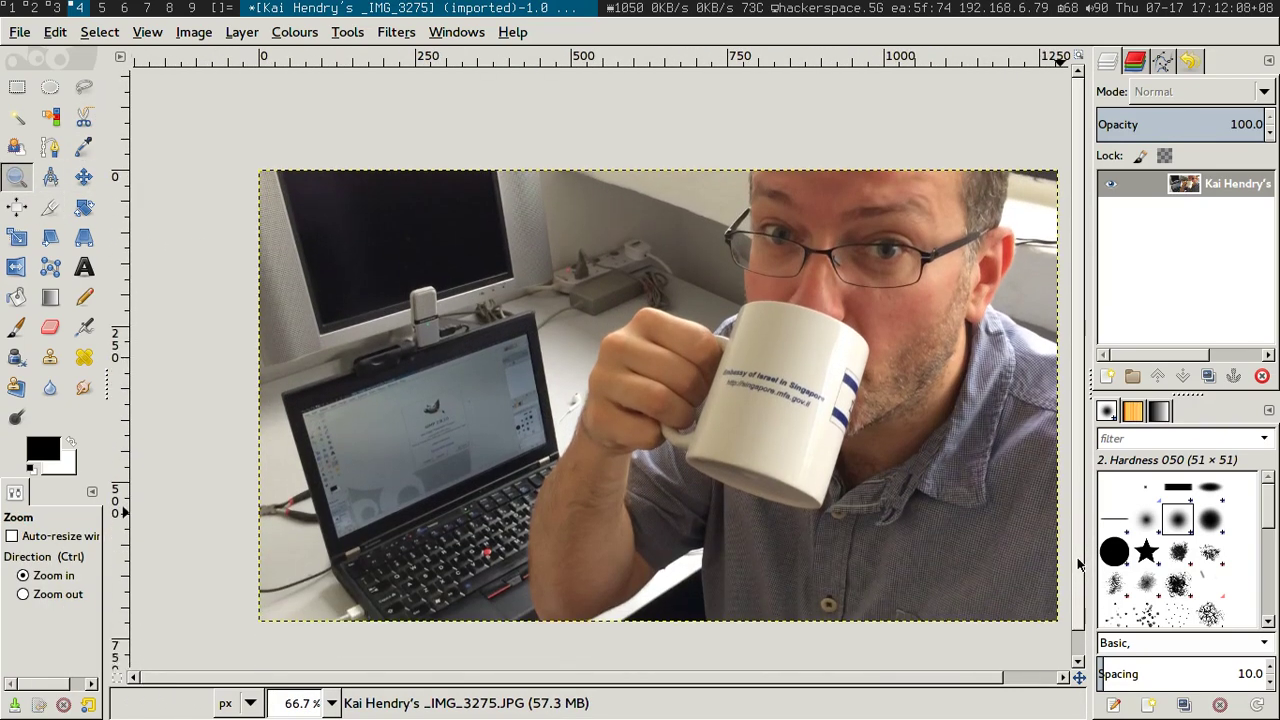
{"action": "scroll", "coordinate": [935, 679], "scroll_direction": "right", "scroll_amount": 2}
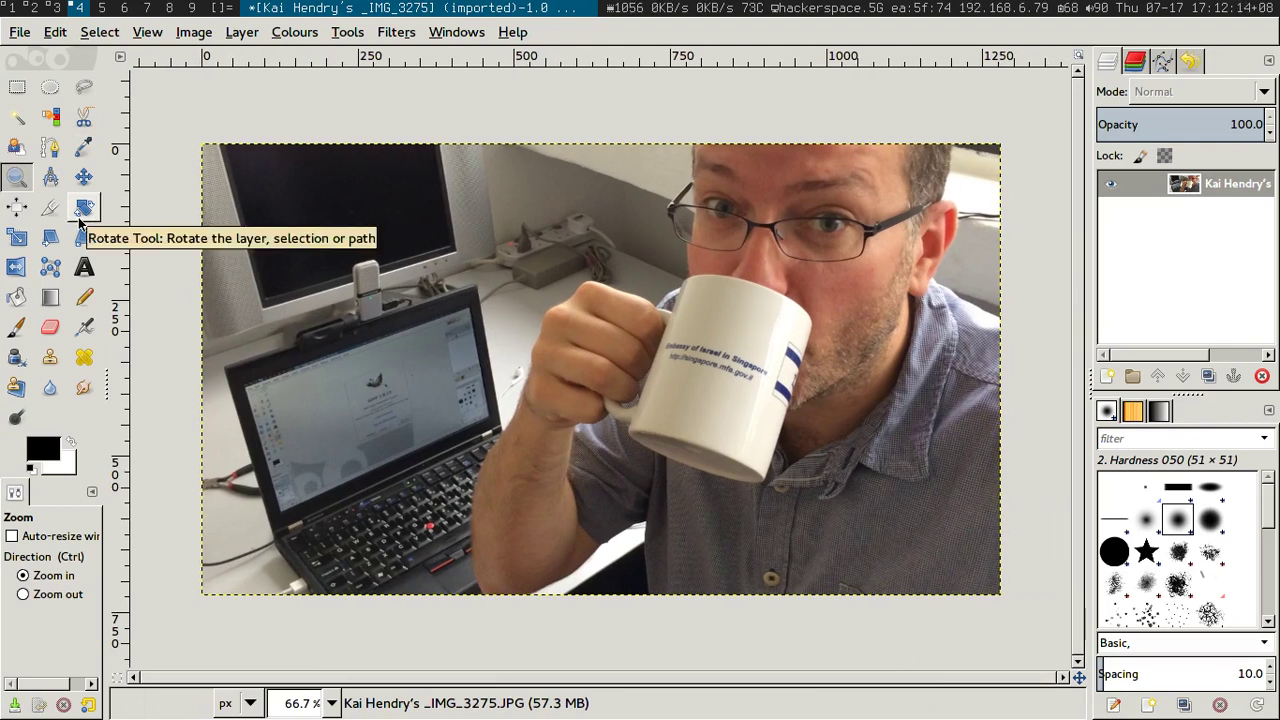
{"action": "left_click", "coordinate": [84, 267]}
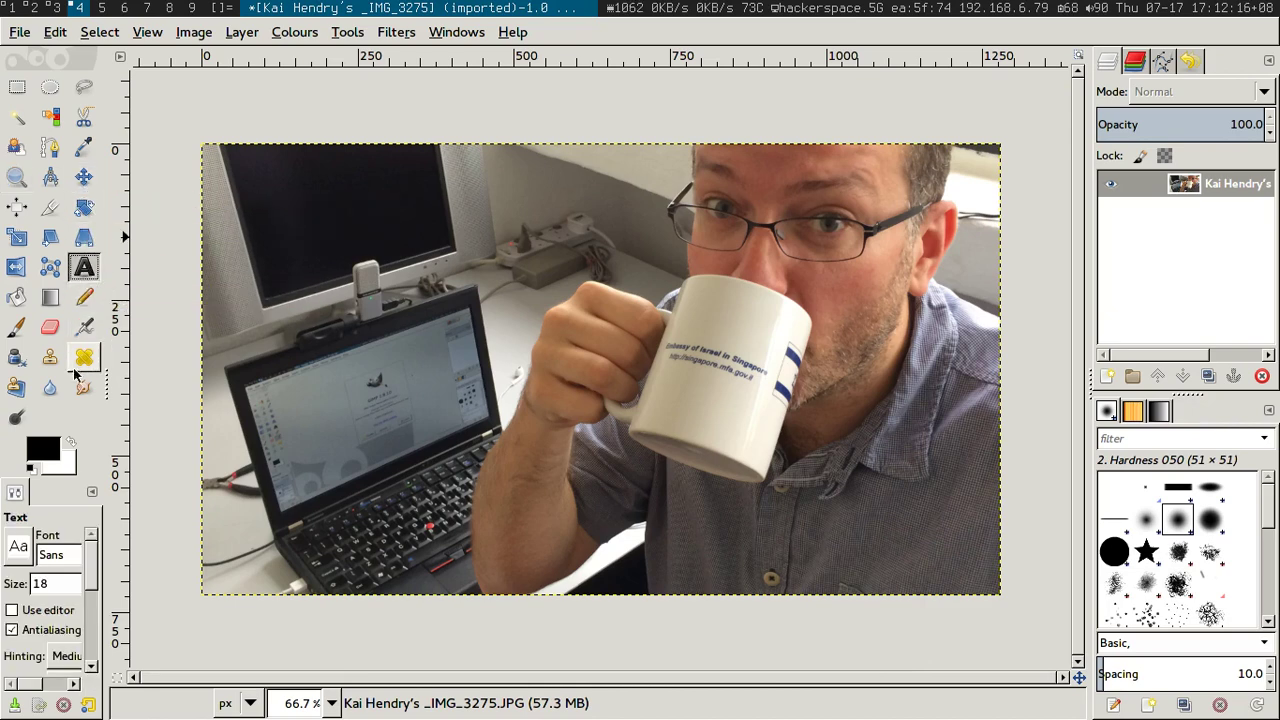
- Set the Text tool to the Yesteryear font, size 50, in white
{"action": "left_click_drag", "start_coordinate": [108, 562], "coordinate": [212, 552]}
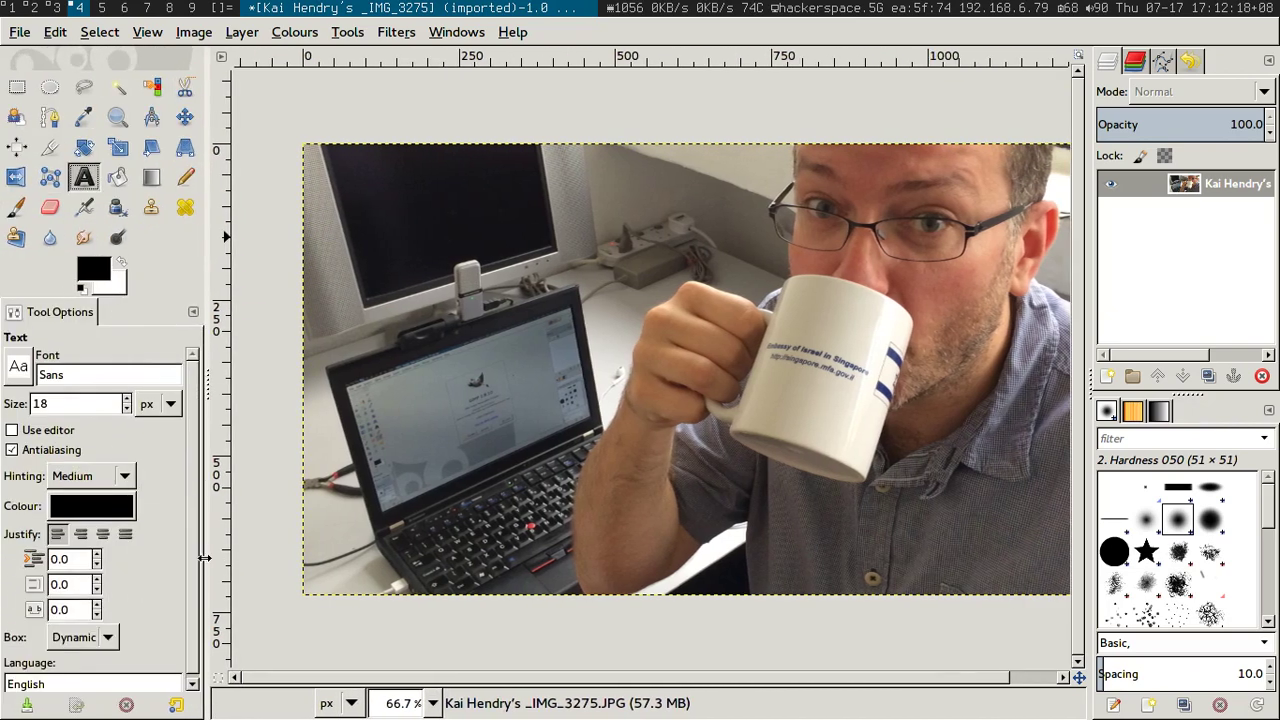
{"action": "left_click", "coordinate": [105, 374]}
{"action": "double_click", "coordinate": [105, 374]}
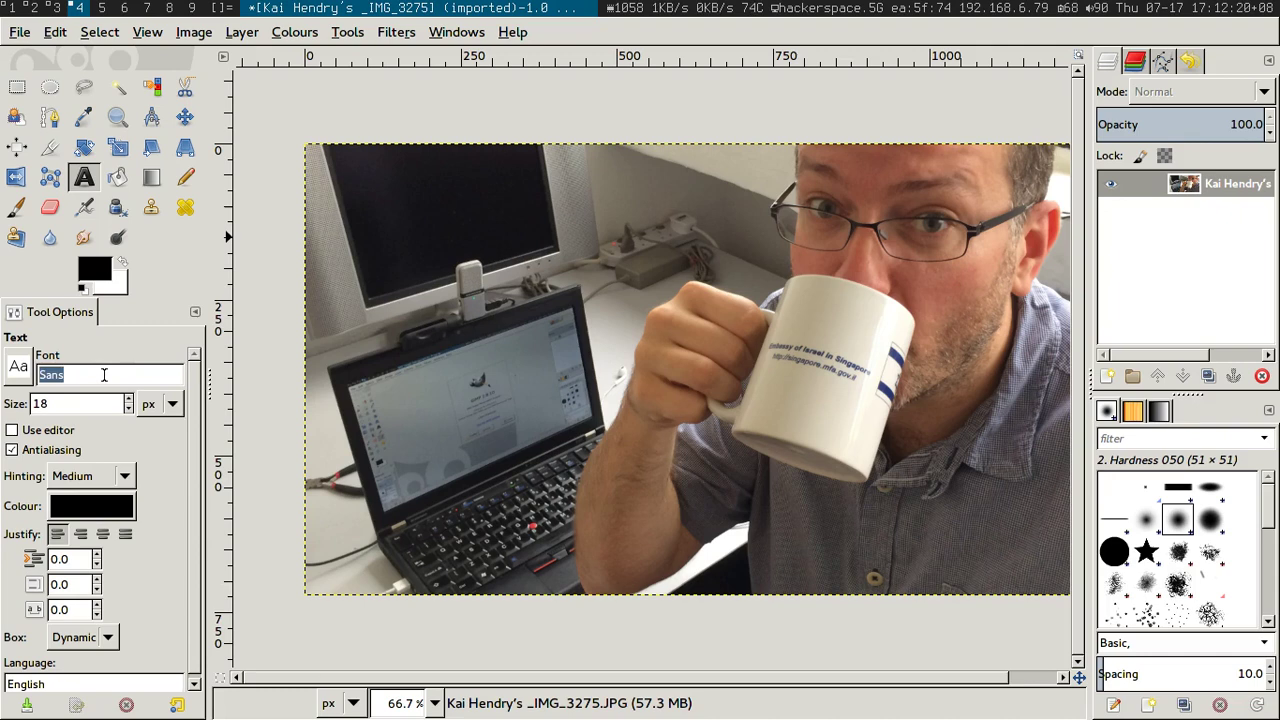
{"action": "type", "text": "Yes"}
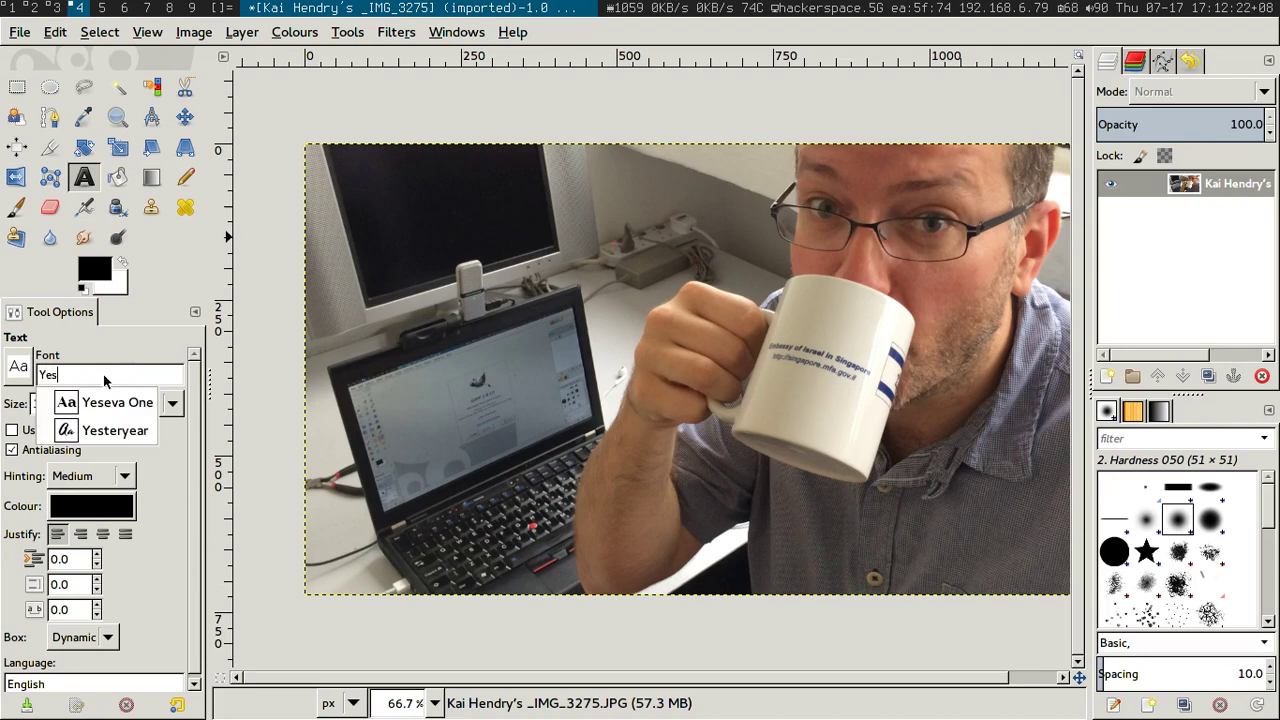
{"action": "left_click", "coordinate": [98, 432]}
{"action": "double_click", "coordinate": [58, 407]}
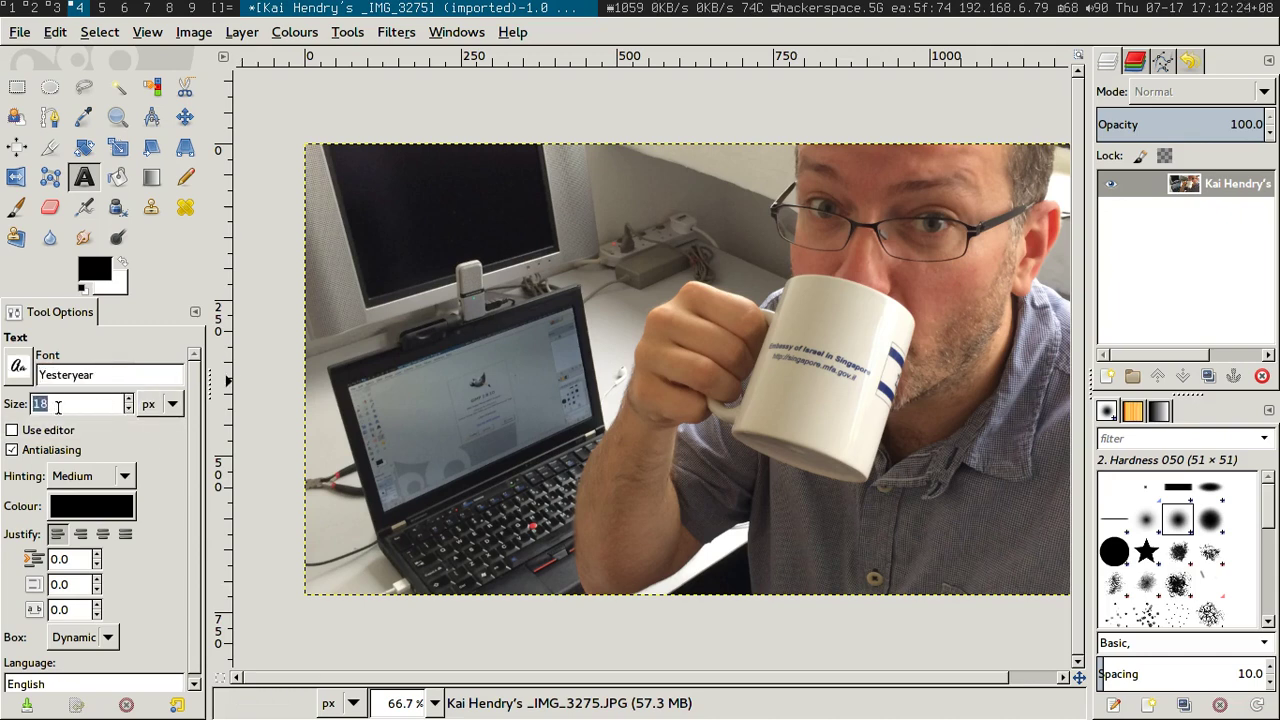
{"action": "type", "text": "50"}
{"action": "left_click", "coordinate": [91, 506]}
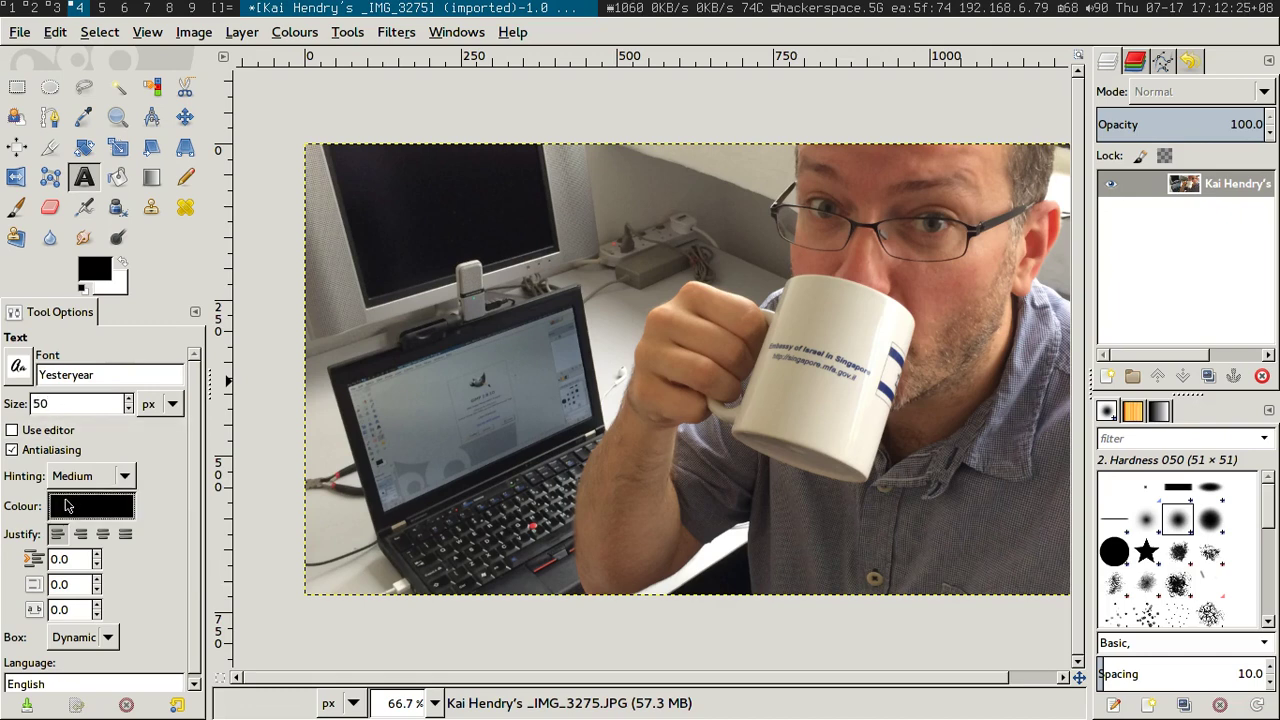
{"action": "left_click", "coordinate": [306, 279]}
{"action": "left_click", "coordinate": [350, 324]}
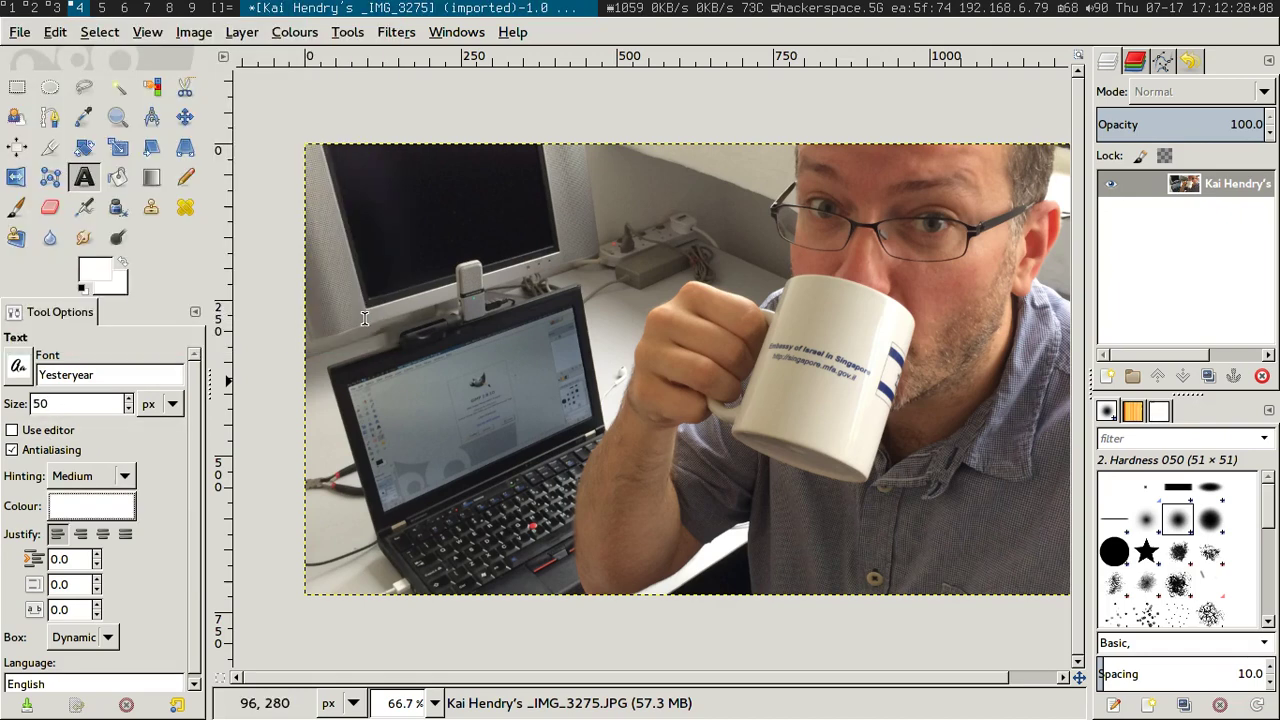
- Type "How to create a Youtube video thumbnail" and "using Gim" on the photo's upper left
{"action": "left_click", "coordinate": [398, 253]}
{"action": "type", "text": "How to"}
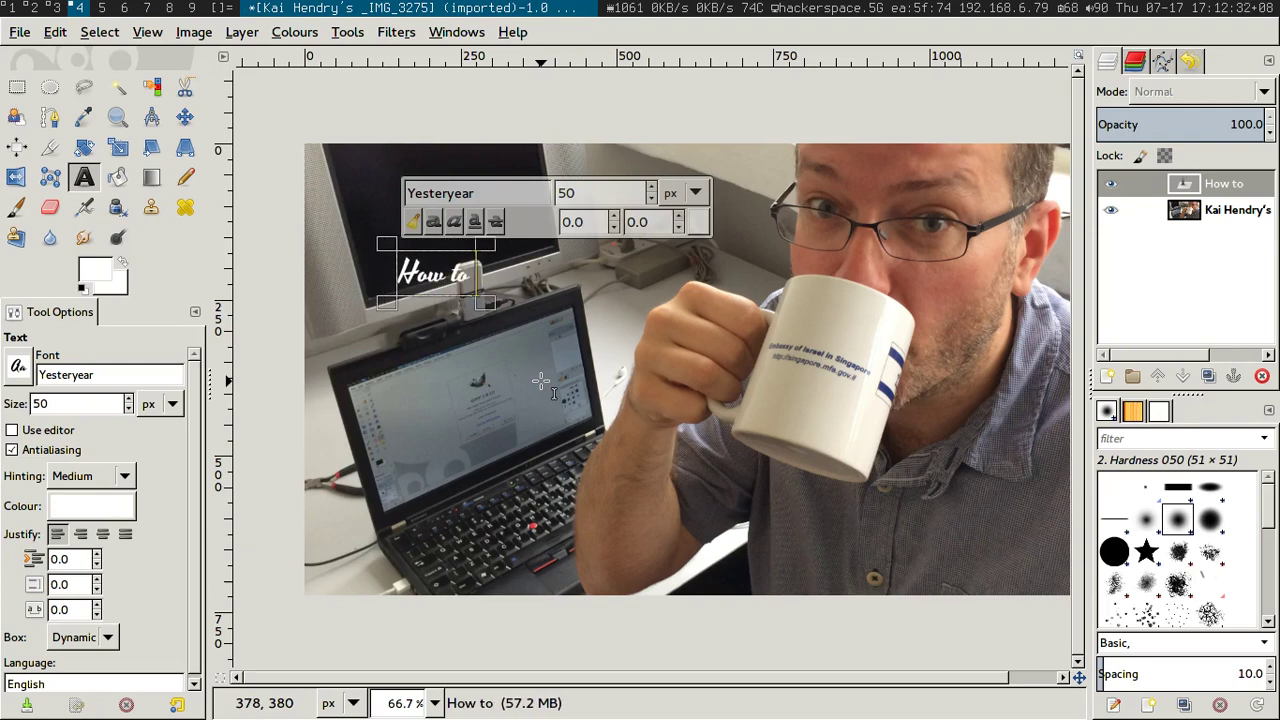
{"action": "type", "text": " create a"}
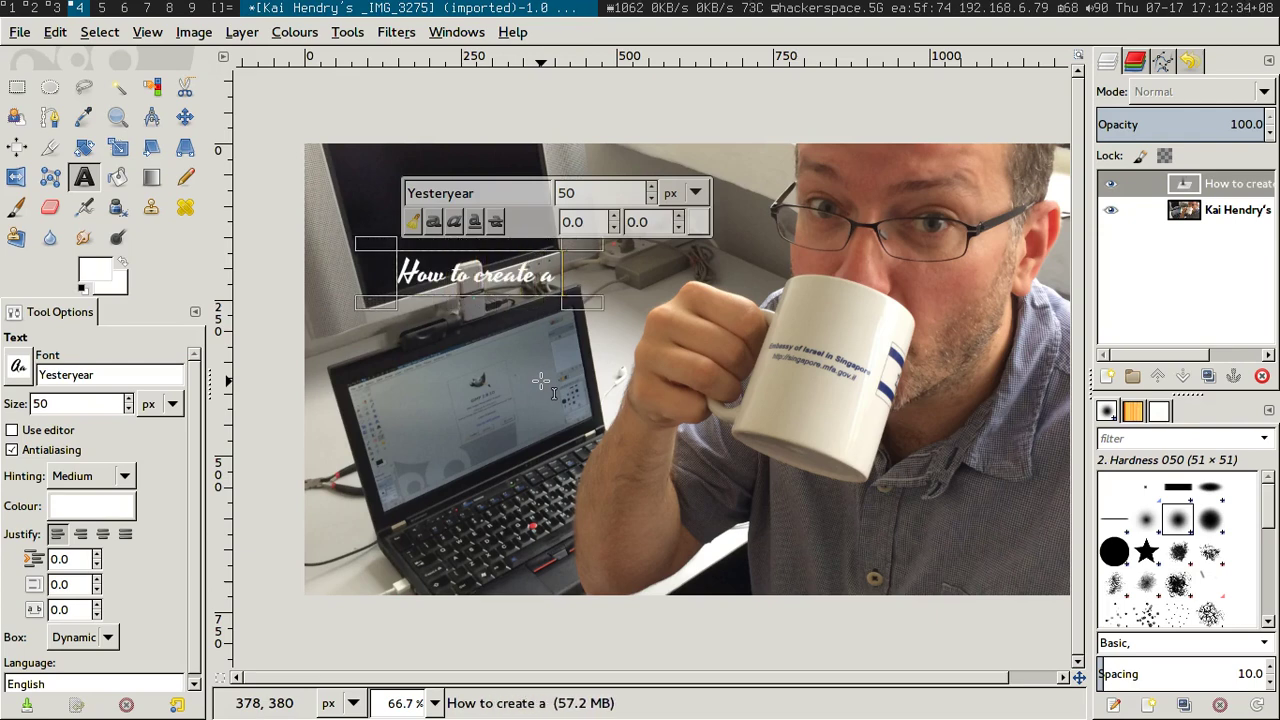
{"action": "type", "text": " Youtube video th"}
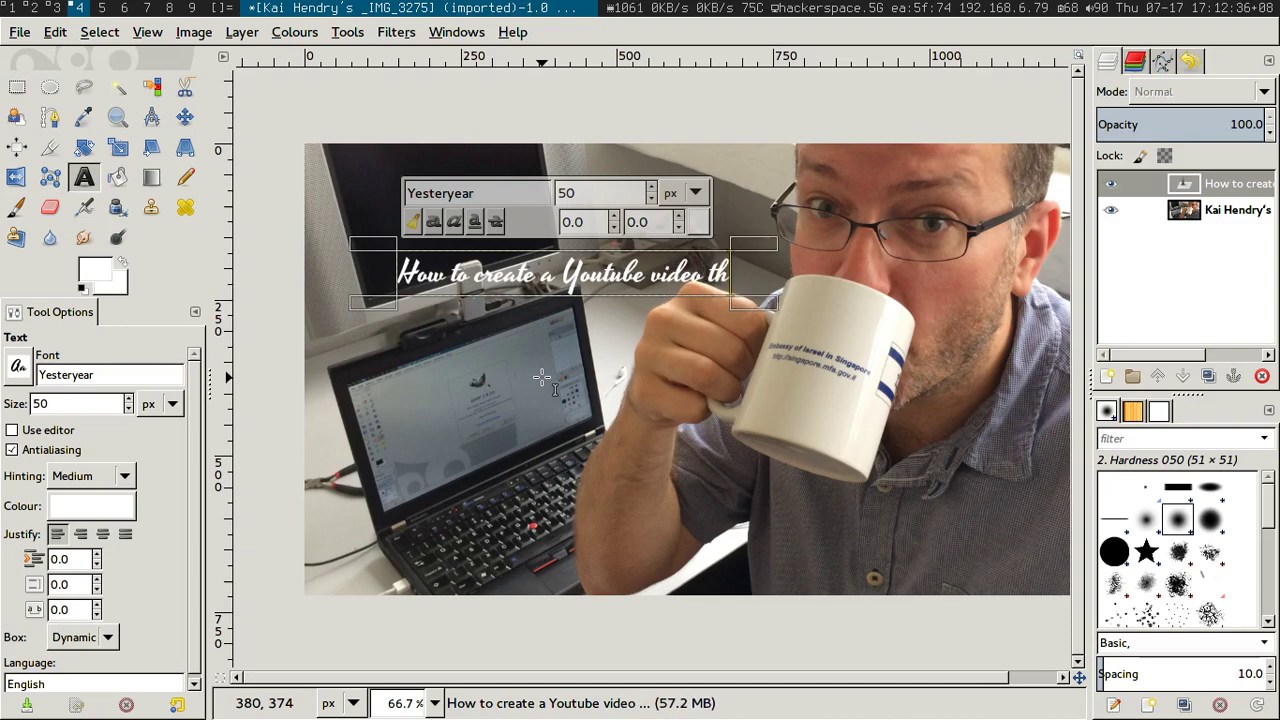
{"action": "type", "text": "umbnail"}
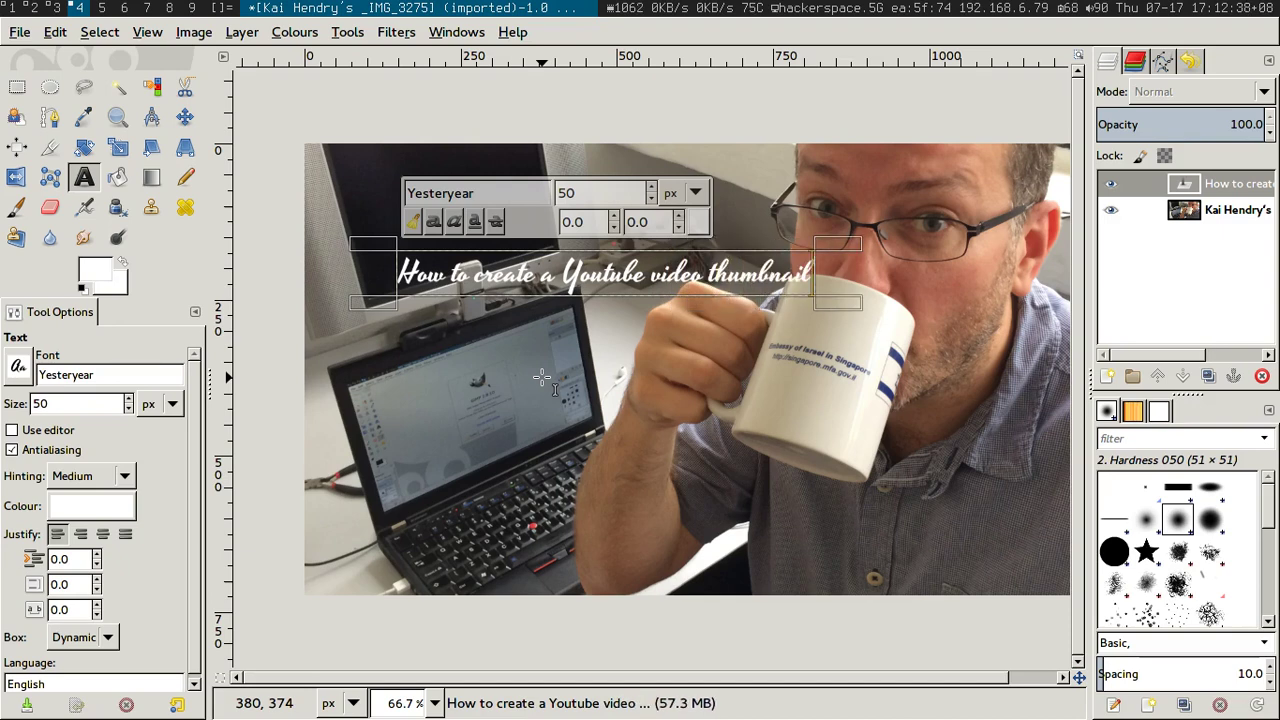
{"action": "key", "text": "Return"}
{"action": "type", "text": "u"}
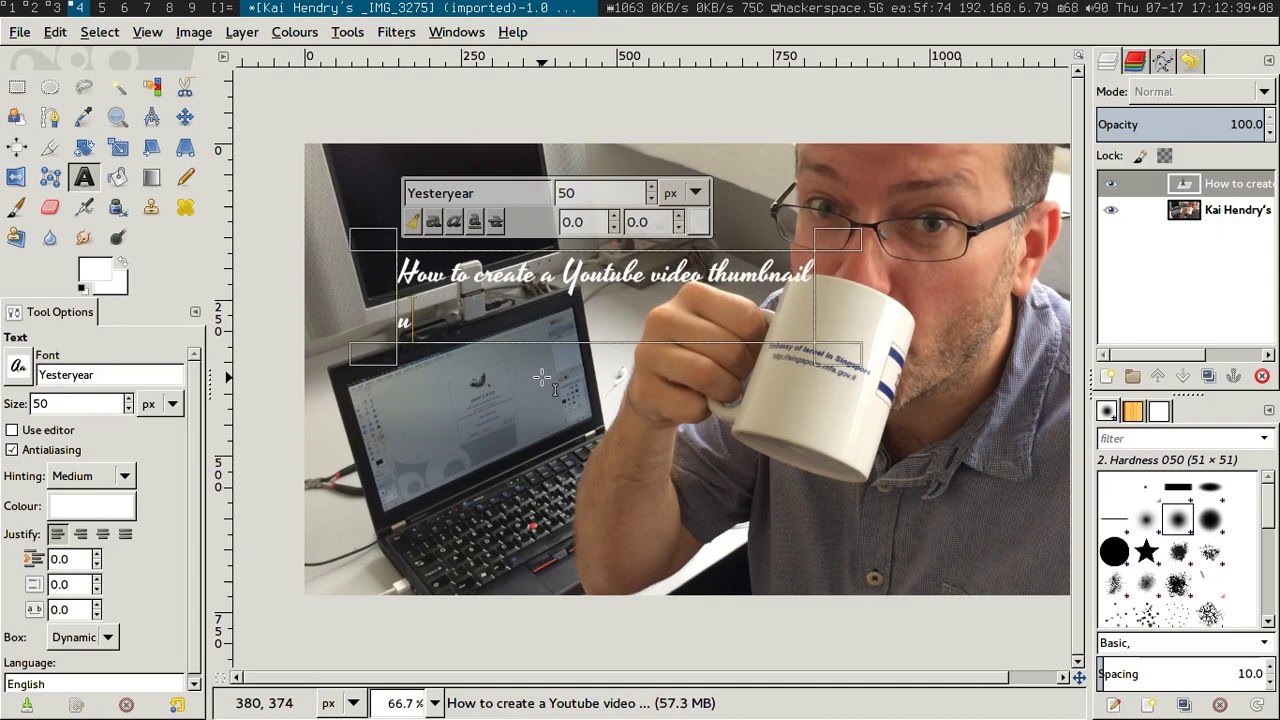
{"action": "type", "text": "sing Gimp"}
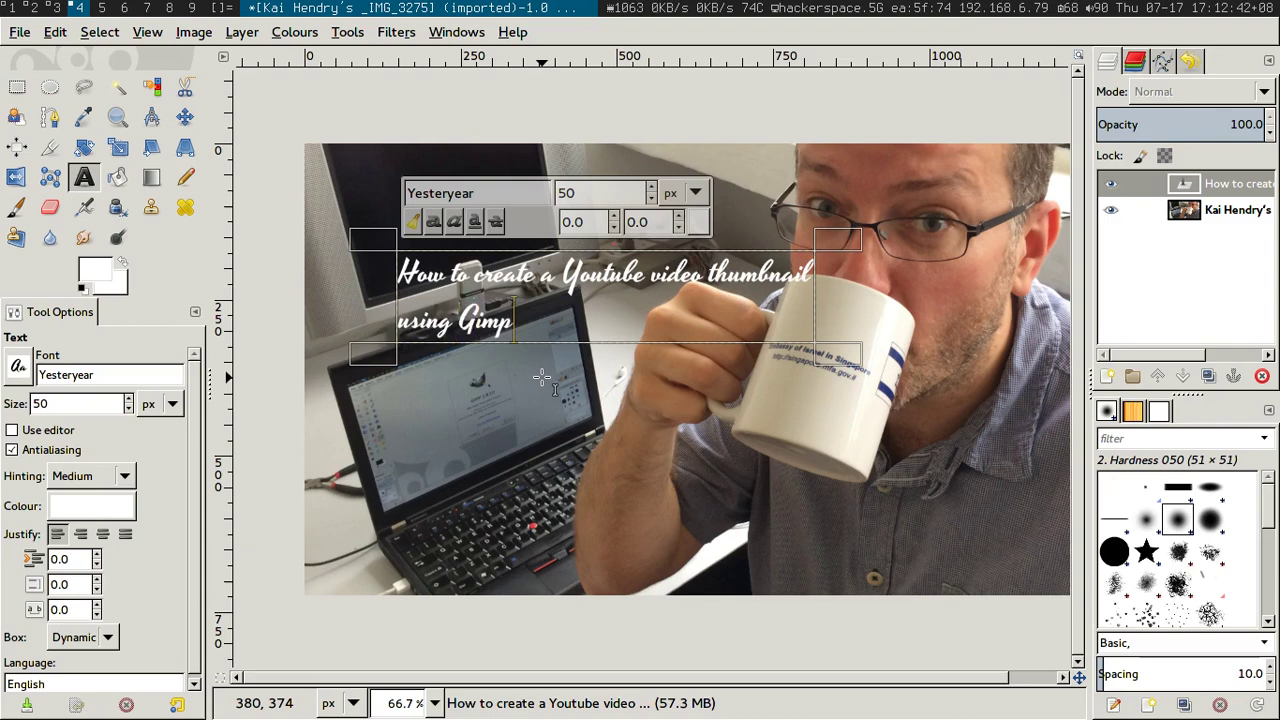
- Break the title before "Youtube" into three lines and select all its text
{"action": "left_click", "coordinate": [563, 277]}
{"action": "key", "text": "Return"}
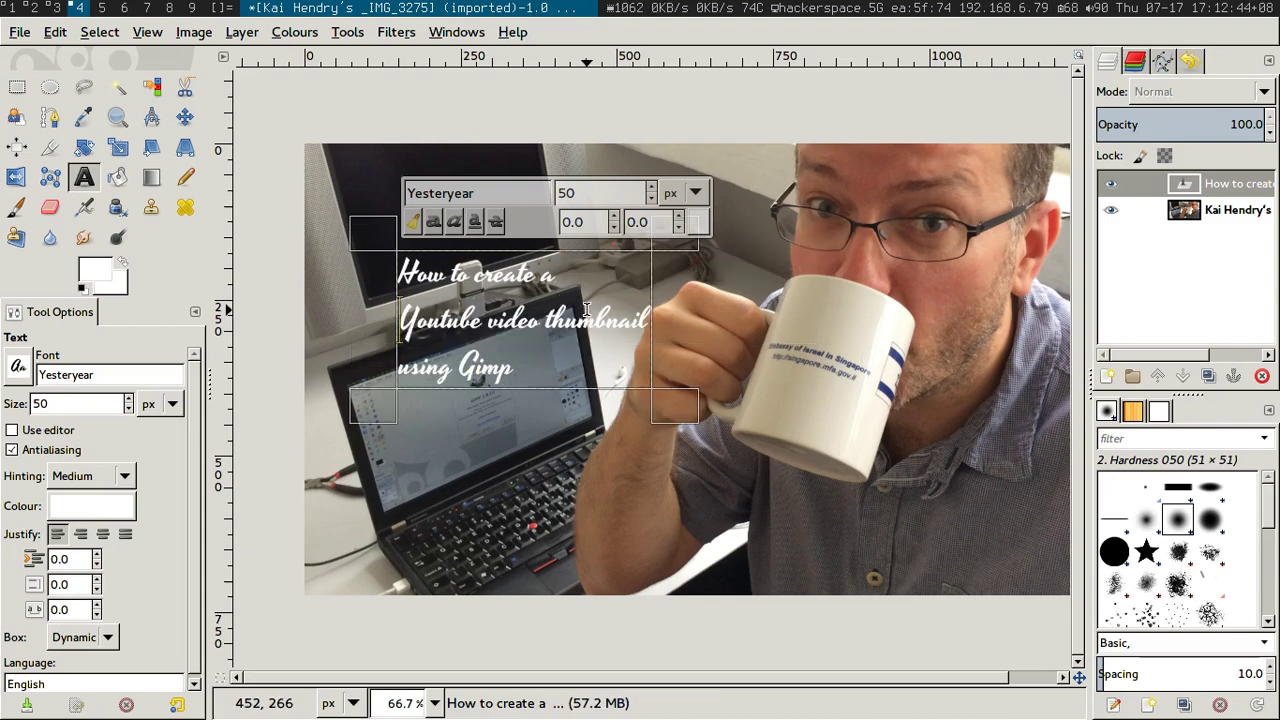
{"action": "triple_click", "coordinate": [548, 372]}
{"action": "key", "text": "ctrl+a"}
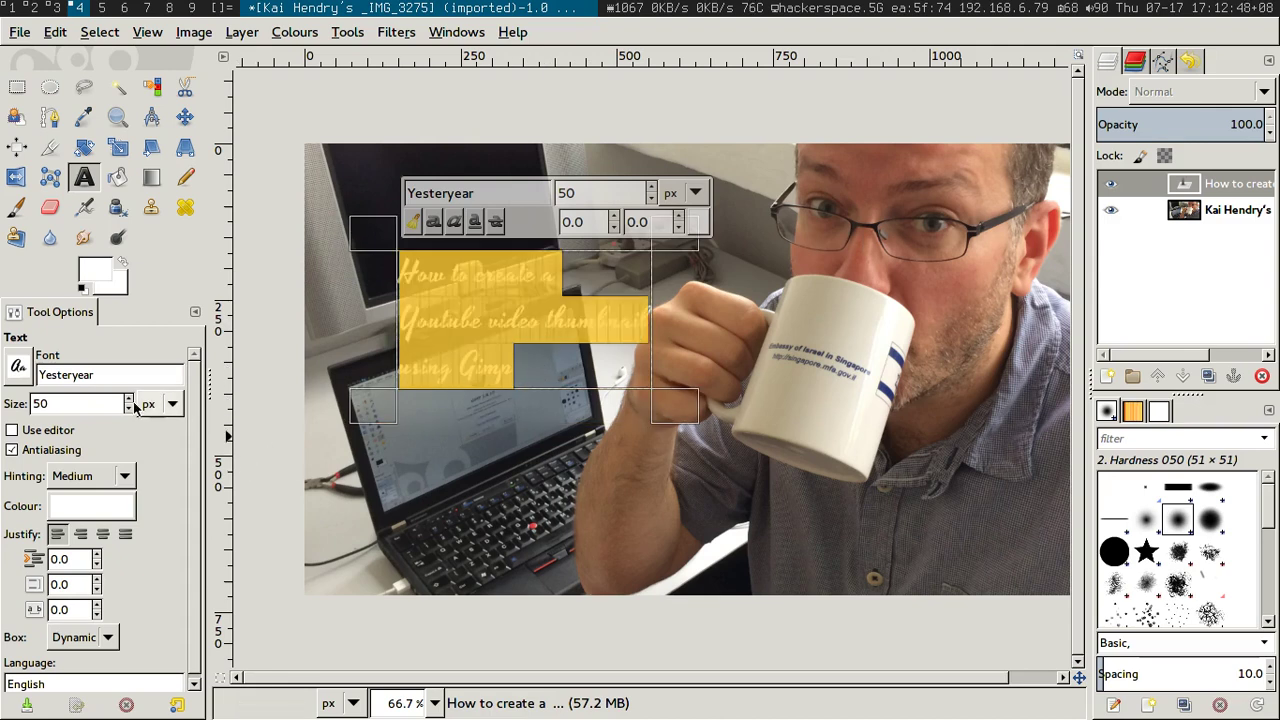
{"action": "scroll", "coordinate": [128, 403], "scroll_direction": "up", "scroll_amount": 4}
{"action": "scroll", "coordinate": [128, 403], "scroll_direction": "up", "scroll_amount": 20}
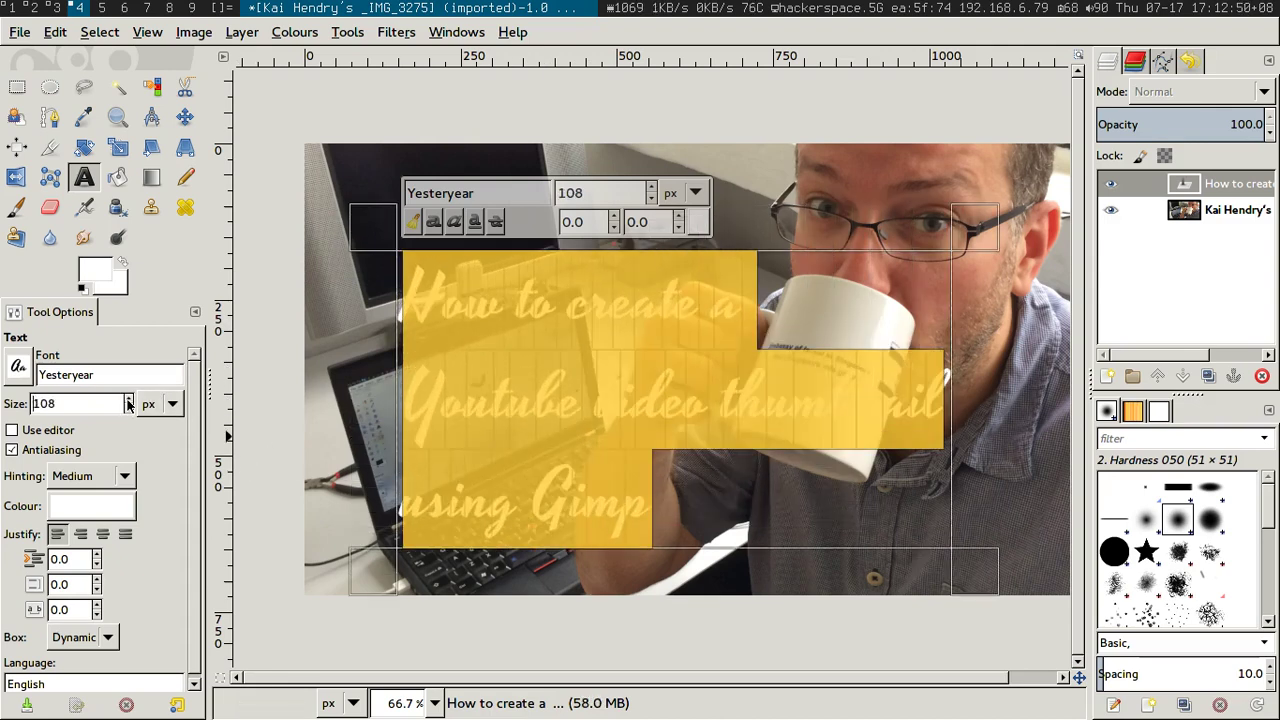
{"action": "scroll", "coordinate": [128, 403], "scroll_direction": "up", "scroll_amount": 20}
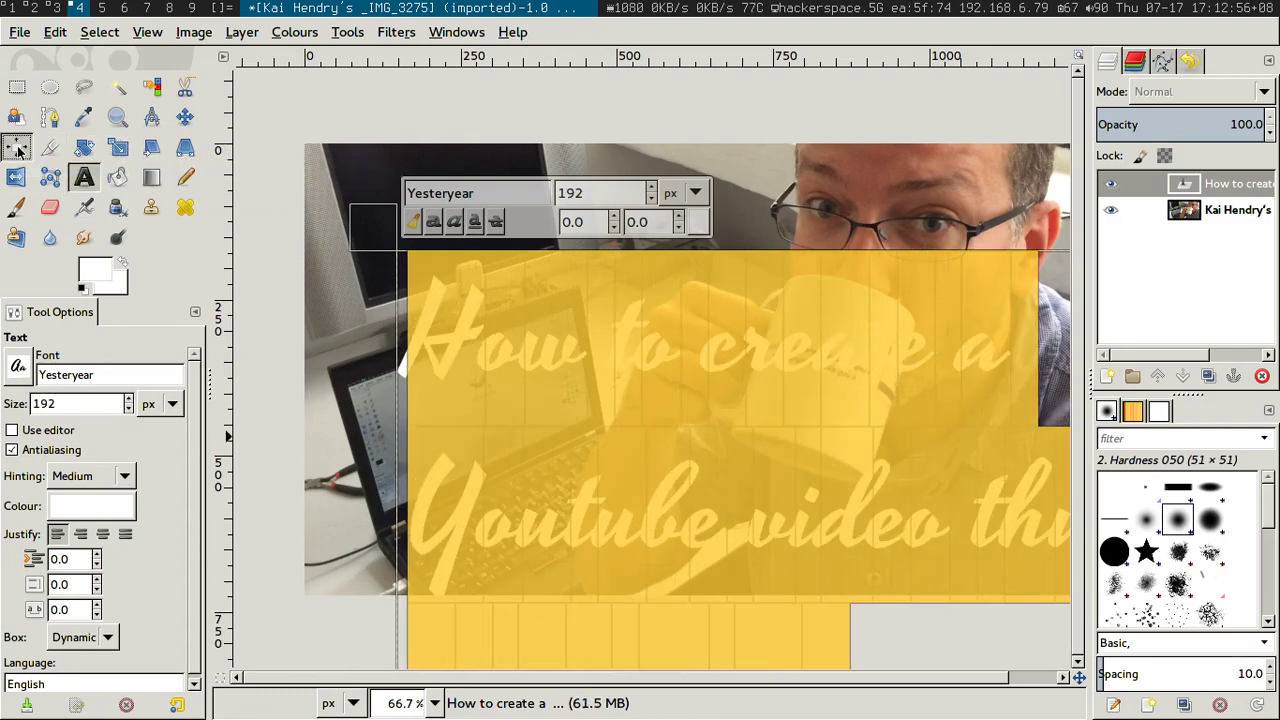
- Centre the title layer horizontally and vertically on the image
{"action": "left_click", "coordinate": [17, 148]}
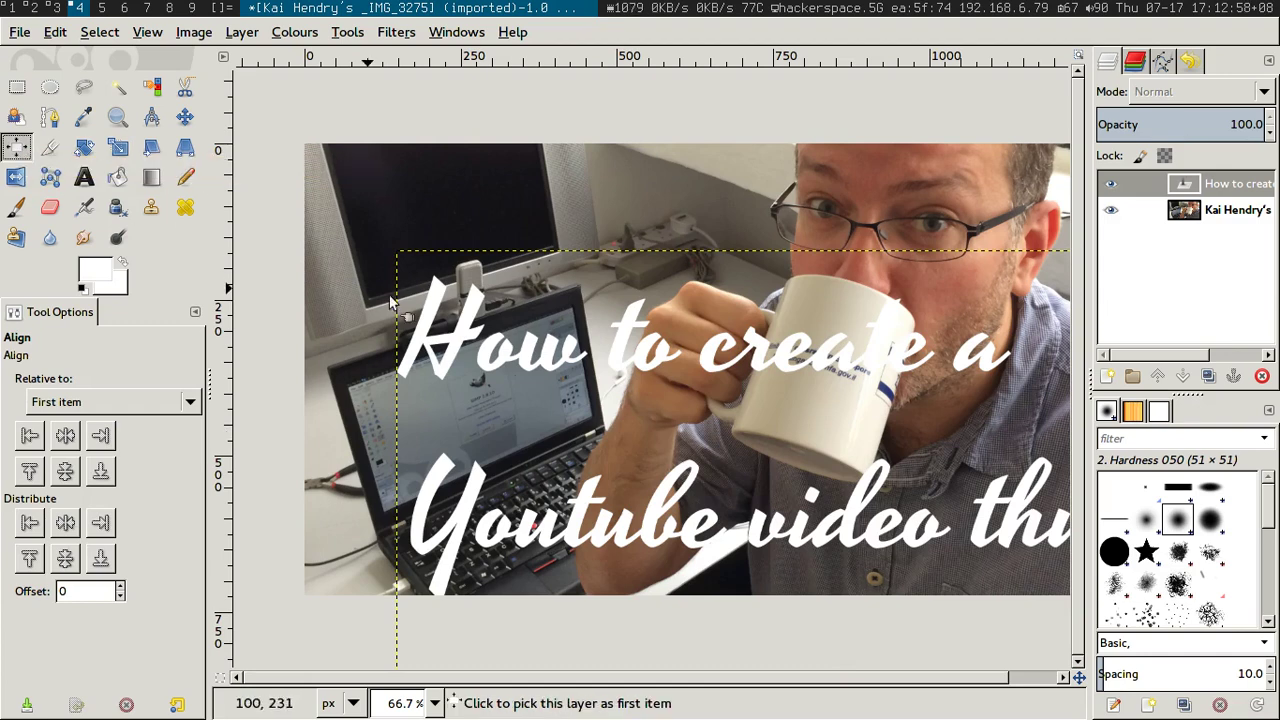
{"action": "left_click", "coordinate": [557, 359]}
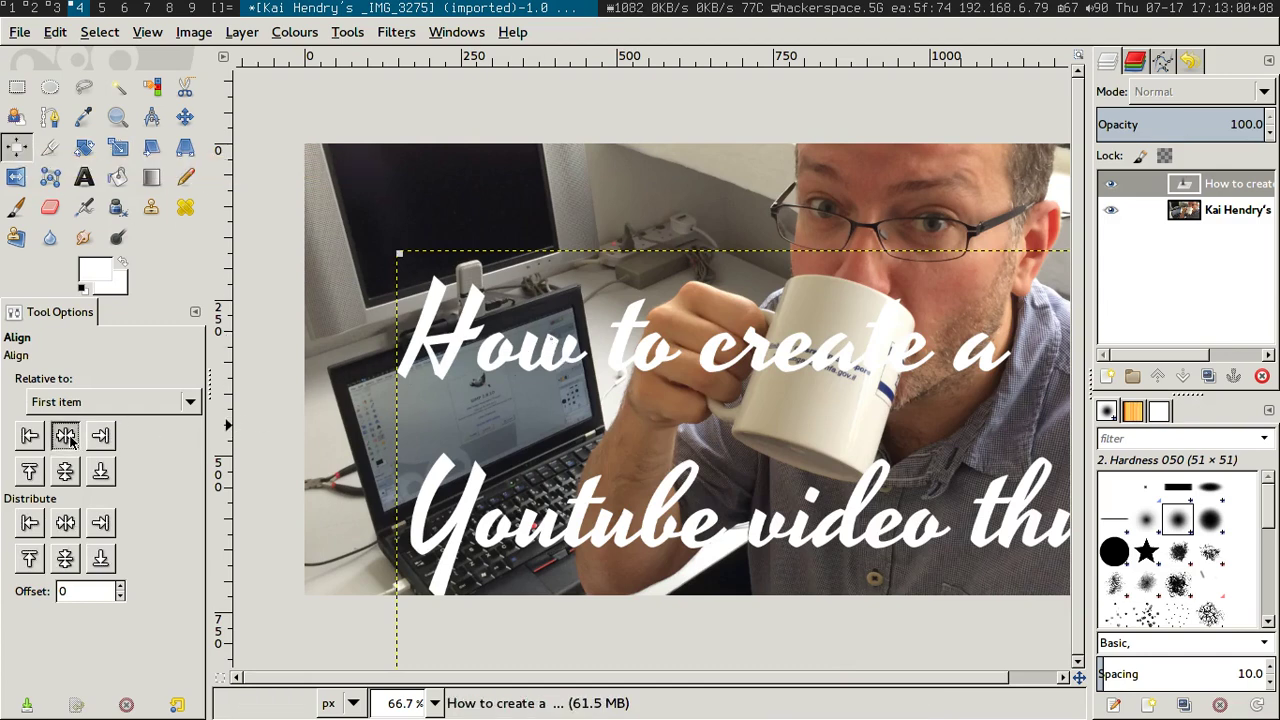
{"action": "left_click", "coordinate": [66, 437]}
{"action": "left_click", "coordinate": [65, 471]}
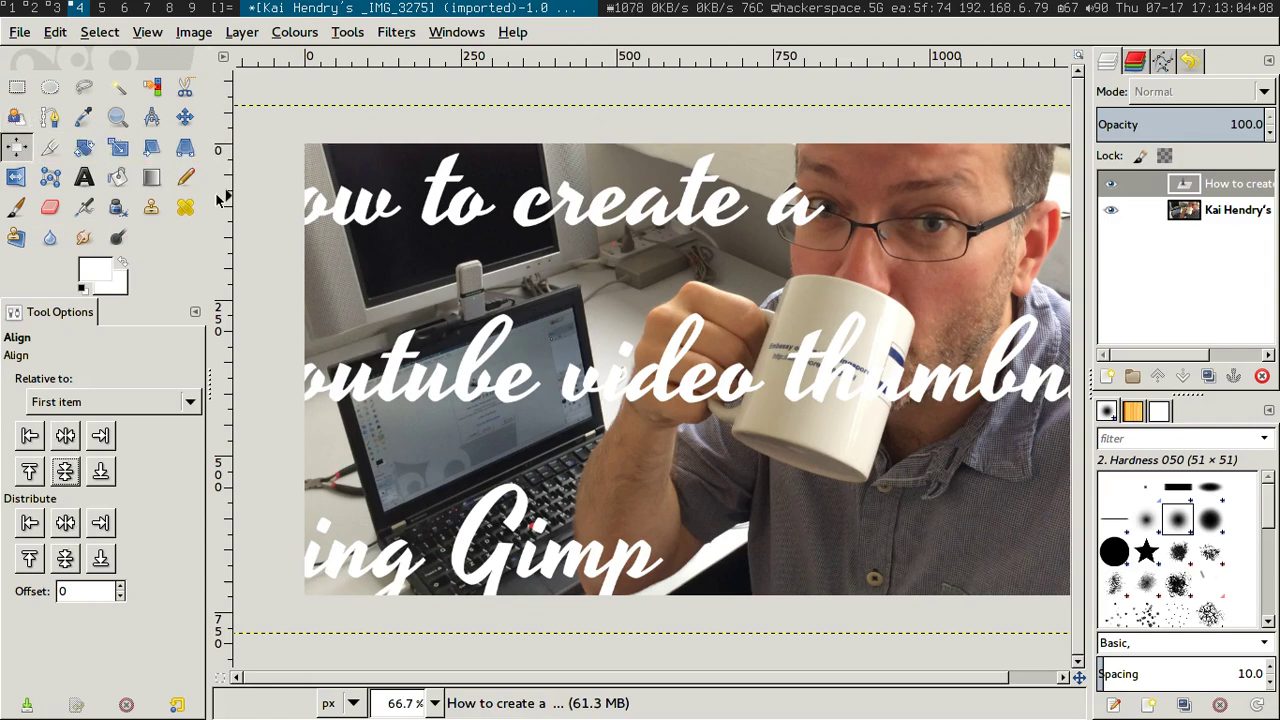
- Reduce the title font size to 130
{"action": "key", "text": "t"}
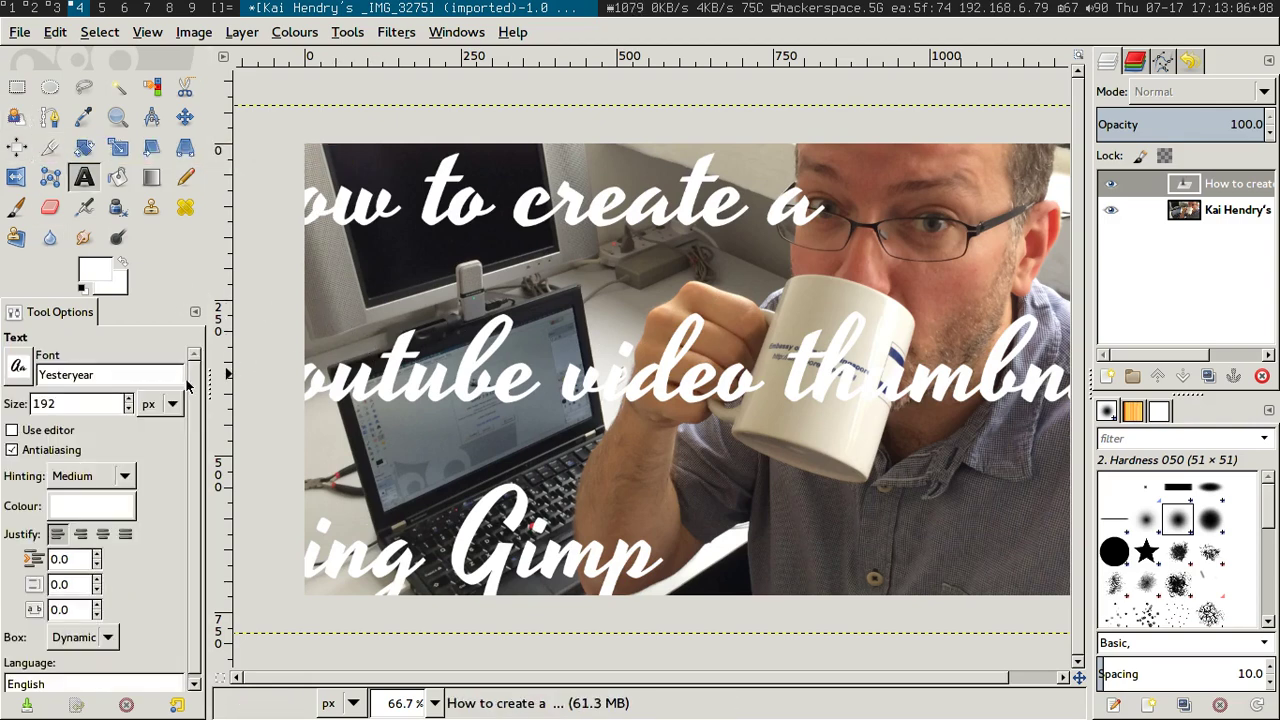
{"action": "left_click", "coordinate": [128, 409]}
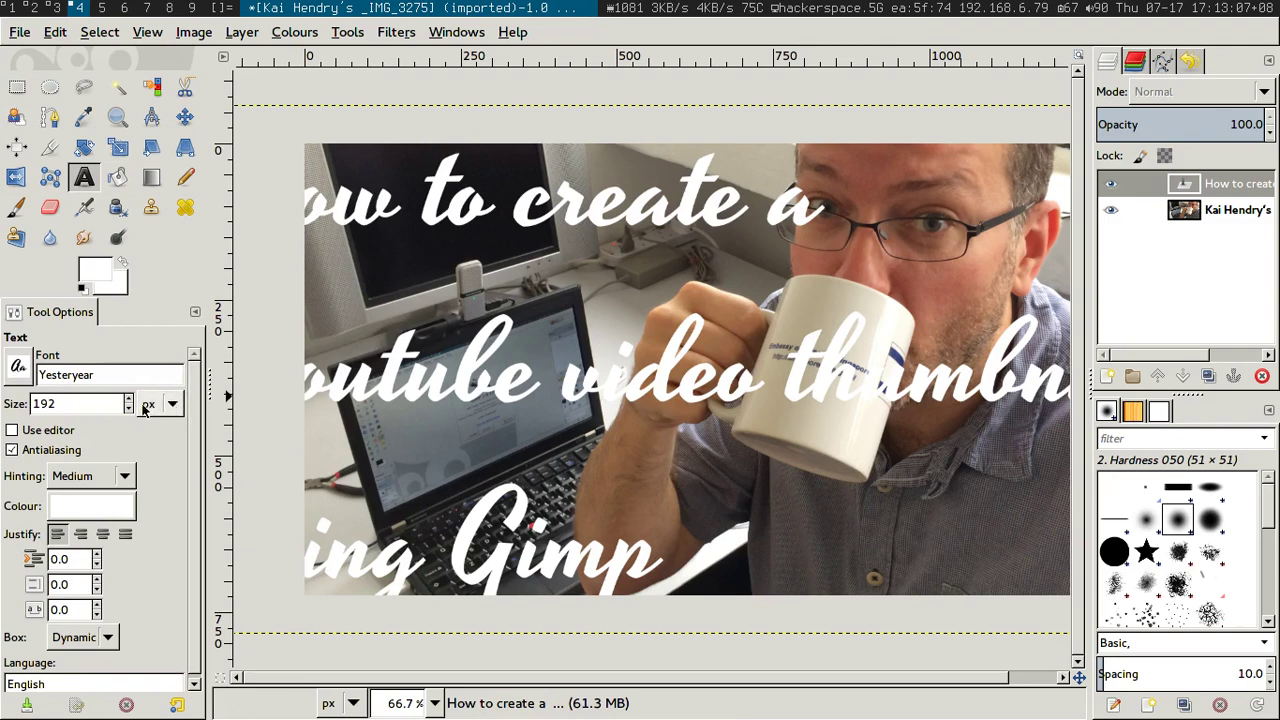
{"action": "left_click_drag", "start_coordinate": [128, 411], "coordinate": [259, 452]}
{"action": "left_click", "coordinate": [331, 445]}
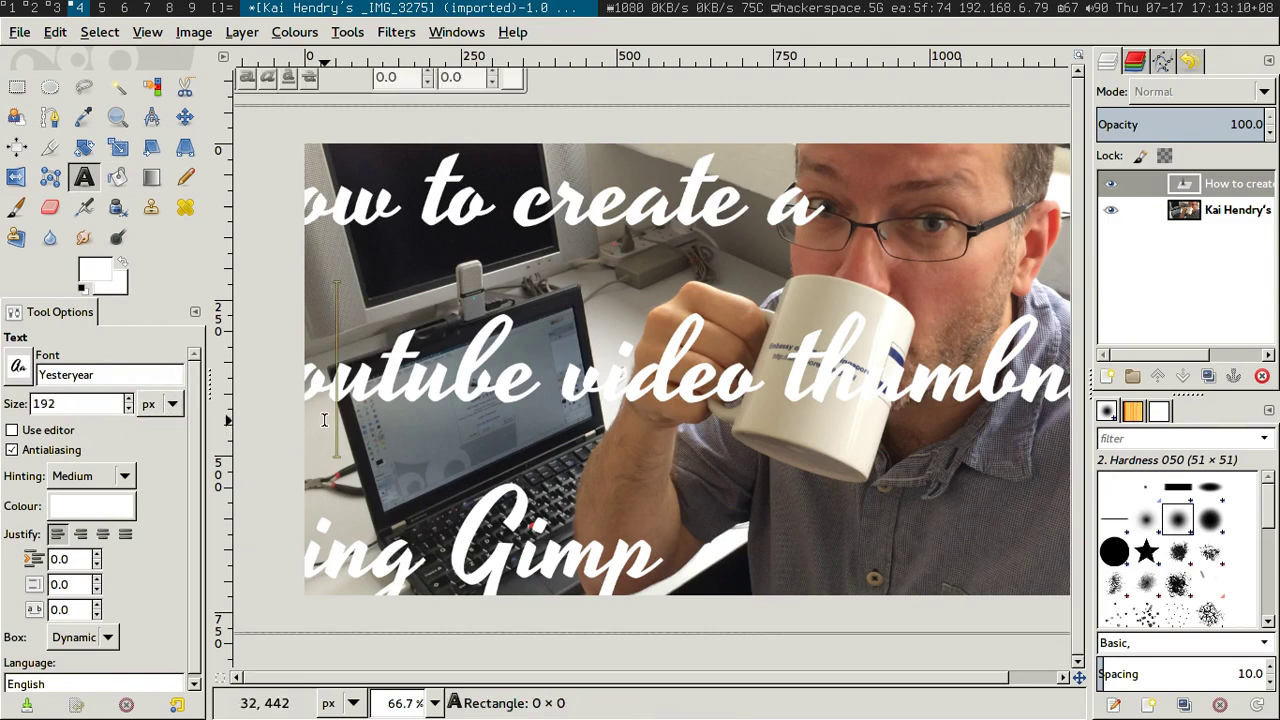
{"action": "left_click", "coordinate": [128, 410]}
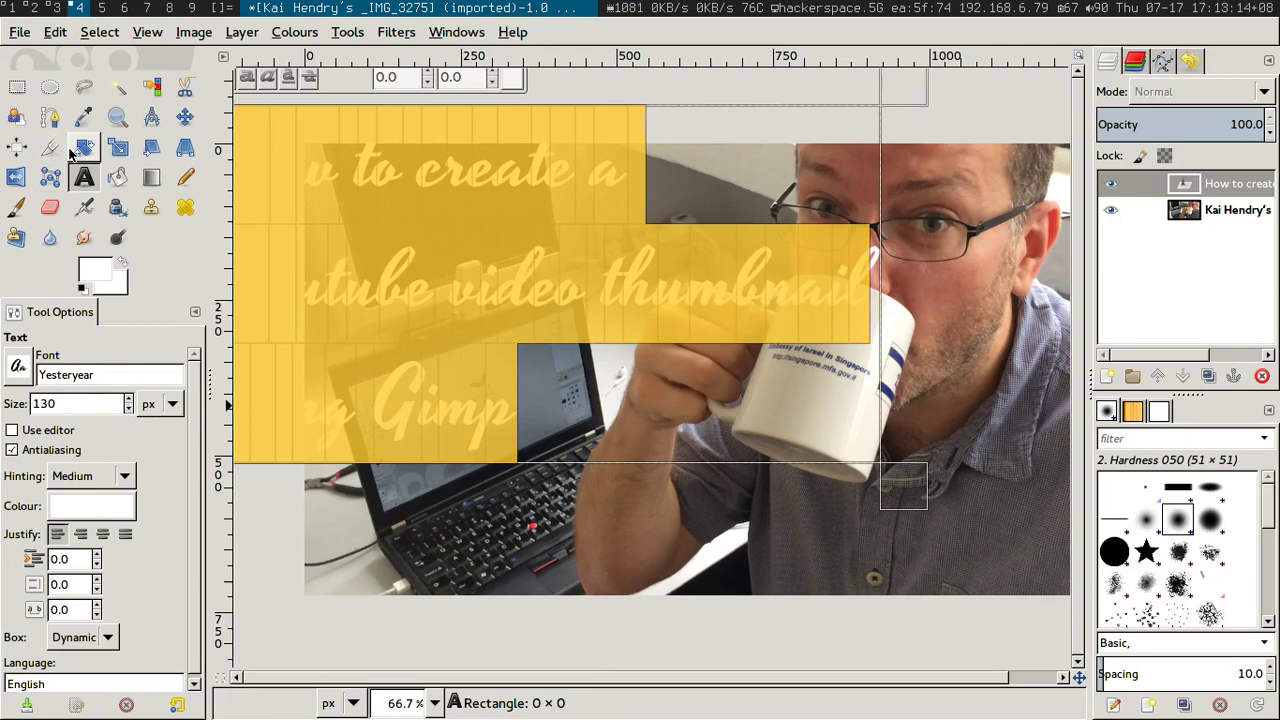
- Re-centre the resized title layer on the image both ways
{"action": "left_click", "coordinate": [17, 148]}
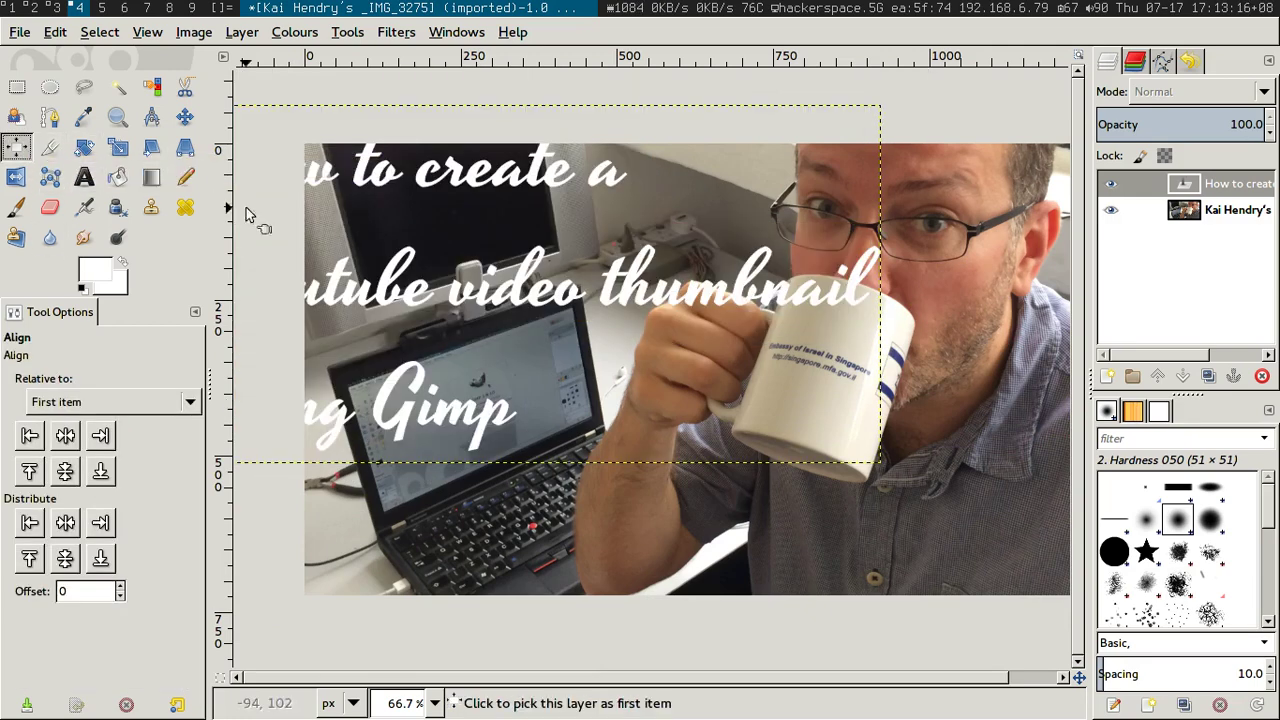
{"action": "left_click", "coordinate": [345, 415]}
{"action": "left_click", "coordinate": [65, 436]}
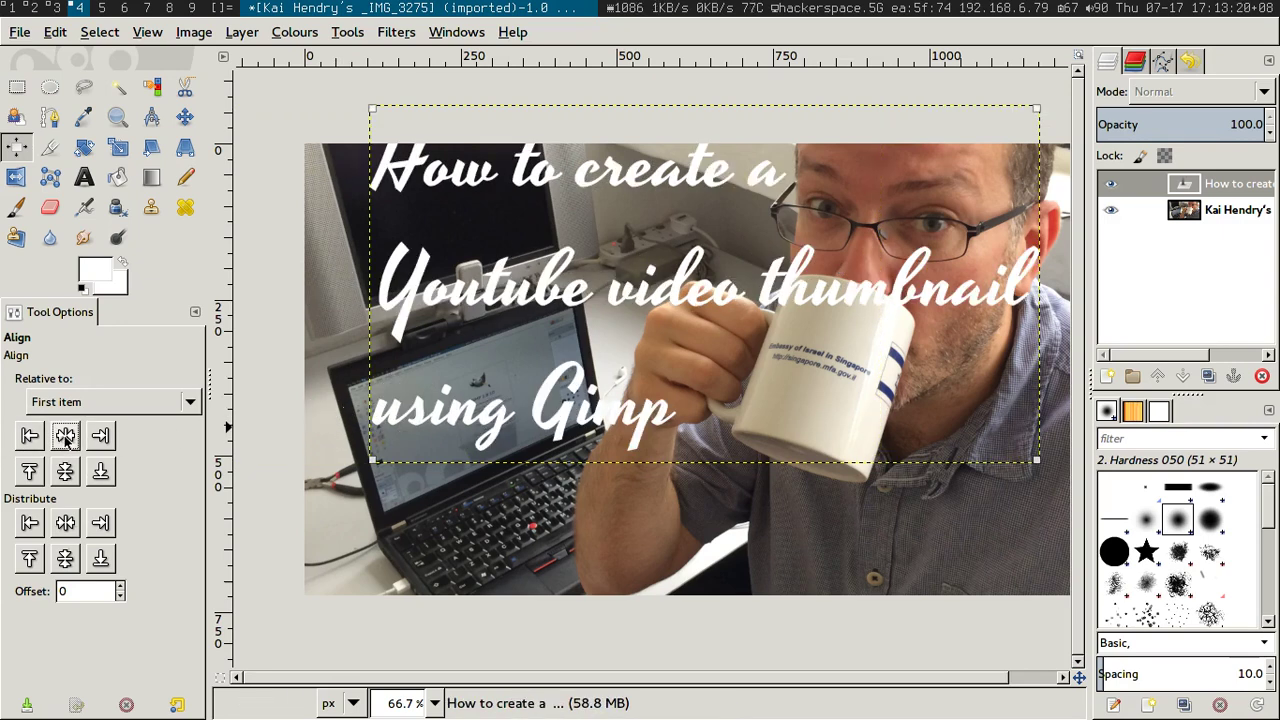
{"action": "left_click", "coordinate": [64, 472]}
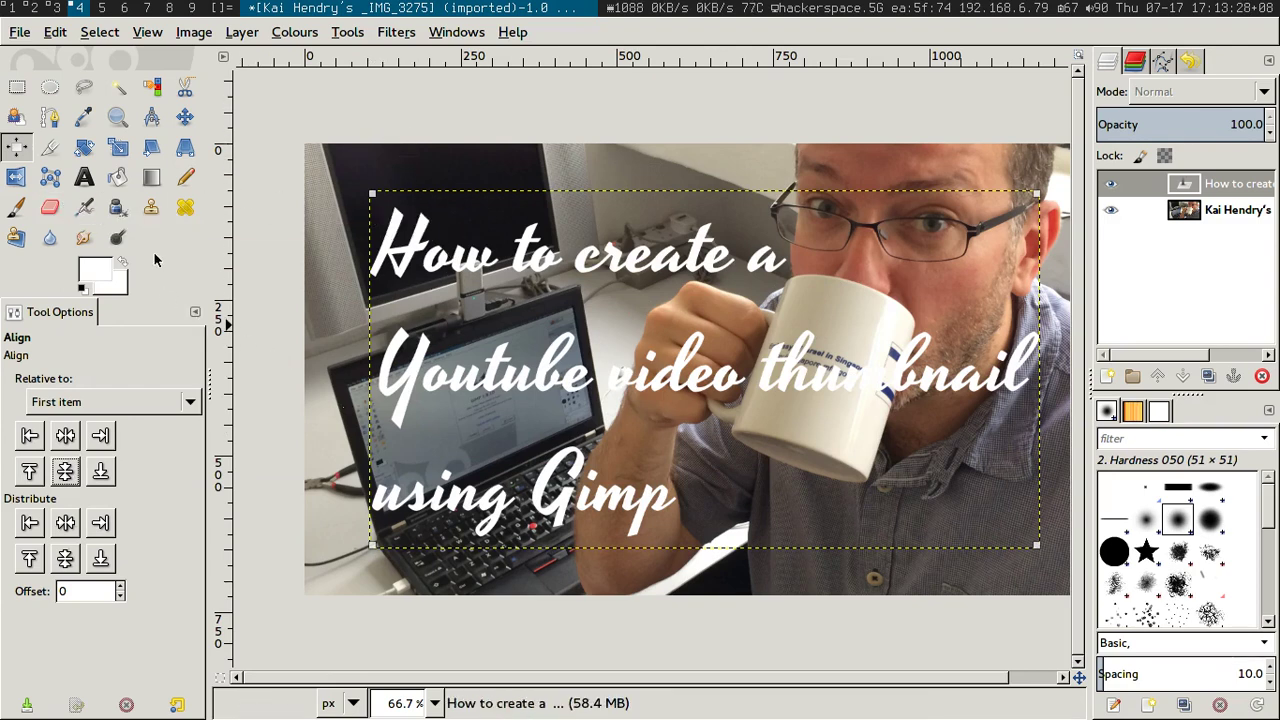
- Centre-justify the title lines and enlarge the text to size 150
{"action": "key", "text": "t"}
{"action": "left_click", "coordinate": [453, 413]}
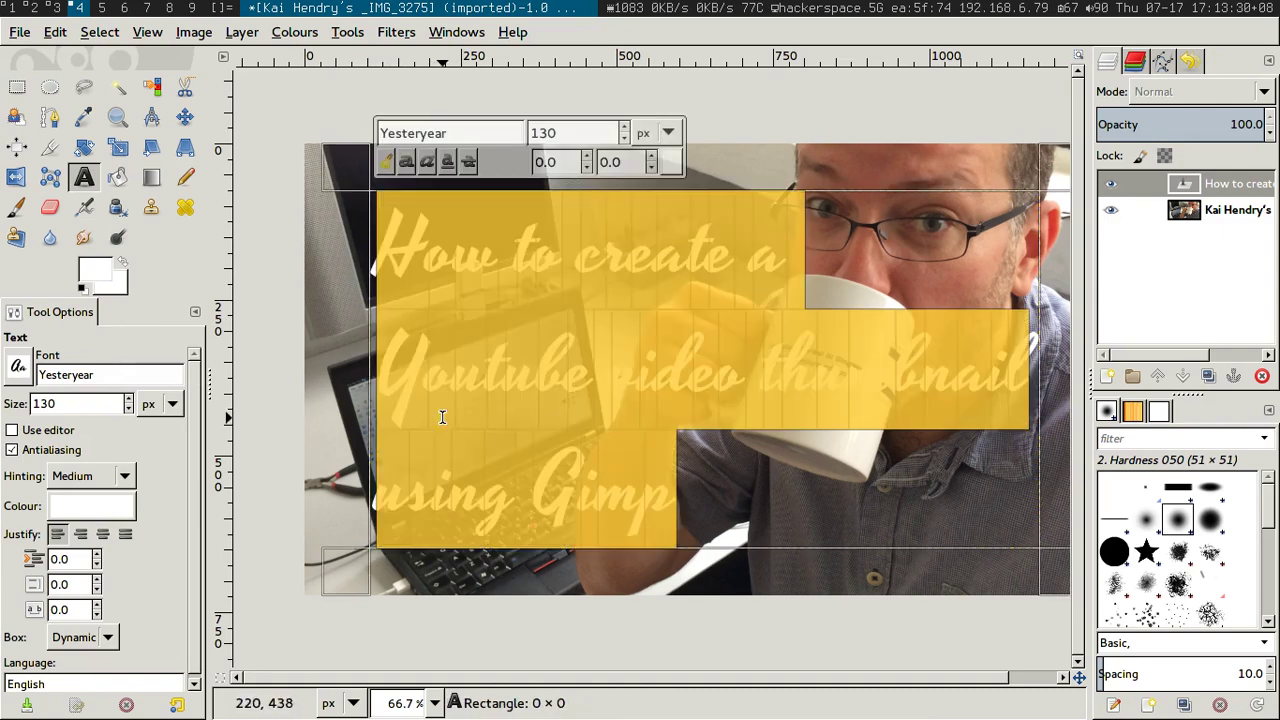
{"action": "left_click", "coordinate": [102, 534]}
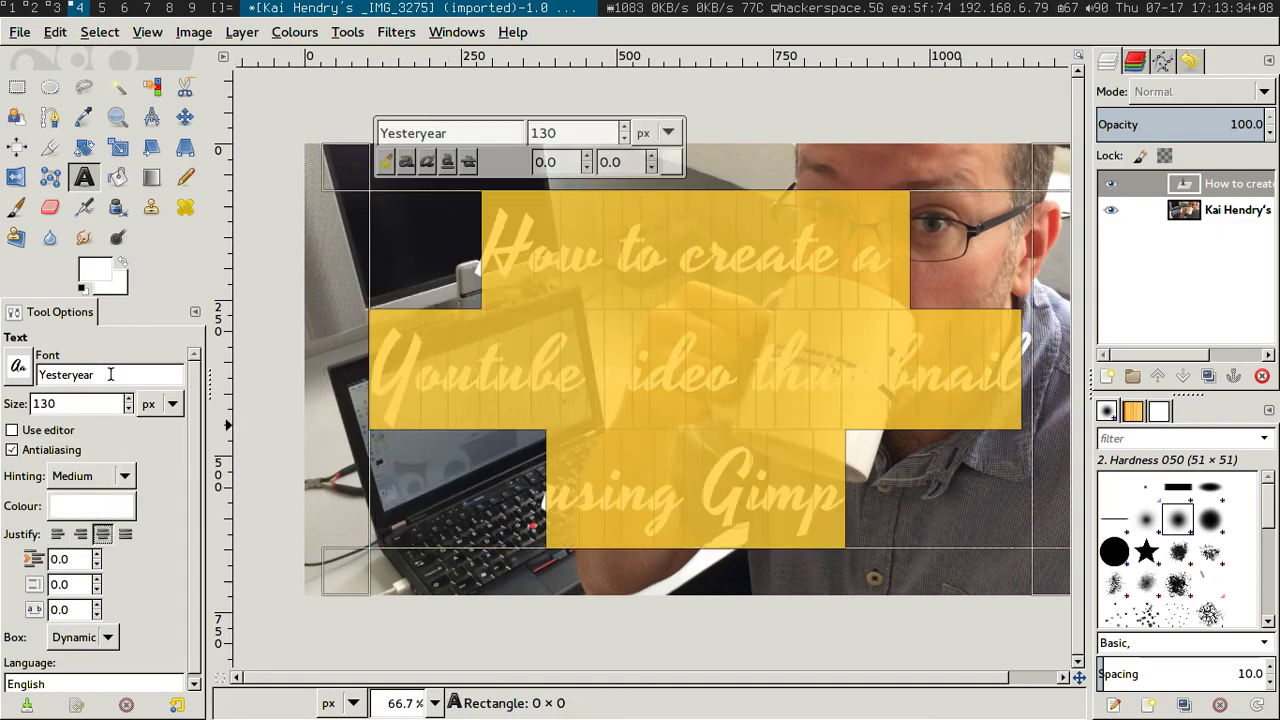
{"action": "left_click_drag", "start_coordinate": [128, 401], "coordinate": [128, 401]}
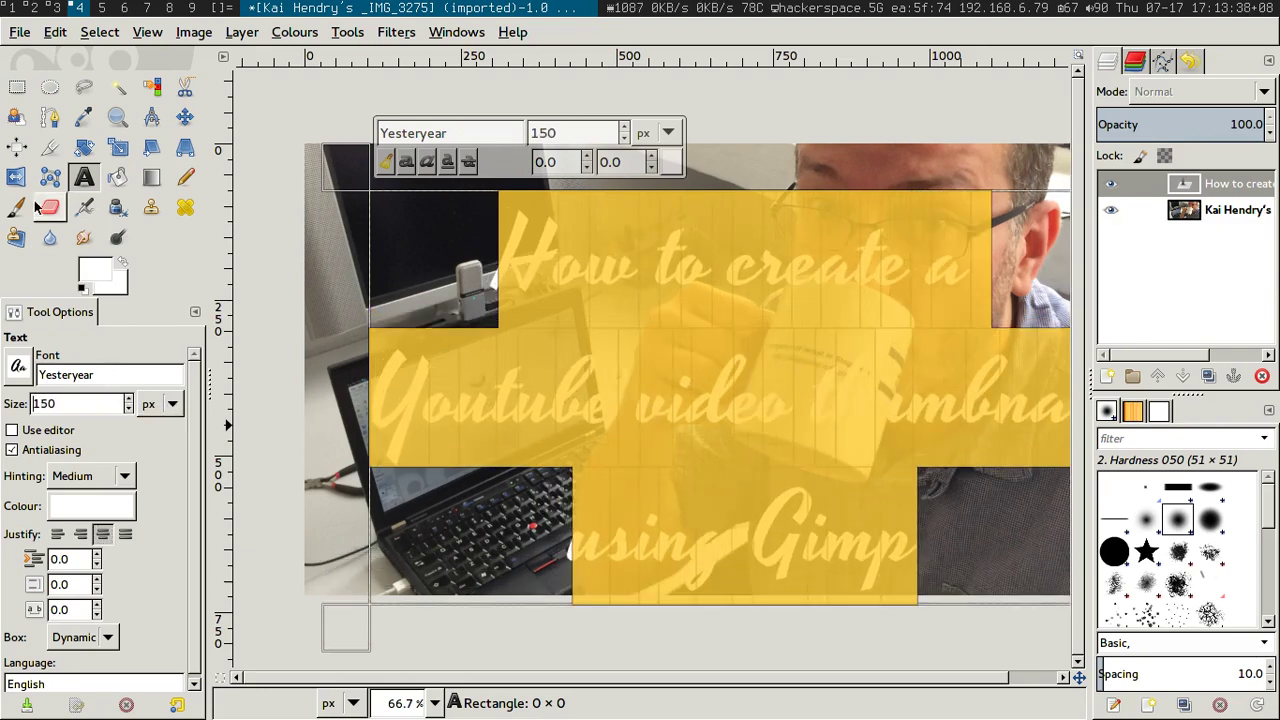
- Centre the 150 px title horizontally and vertically on the image
{"action": "left_click", "coordinate": [16, 147]}
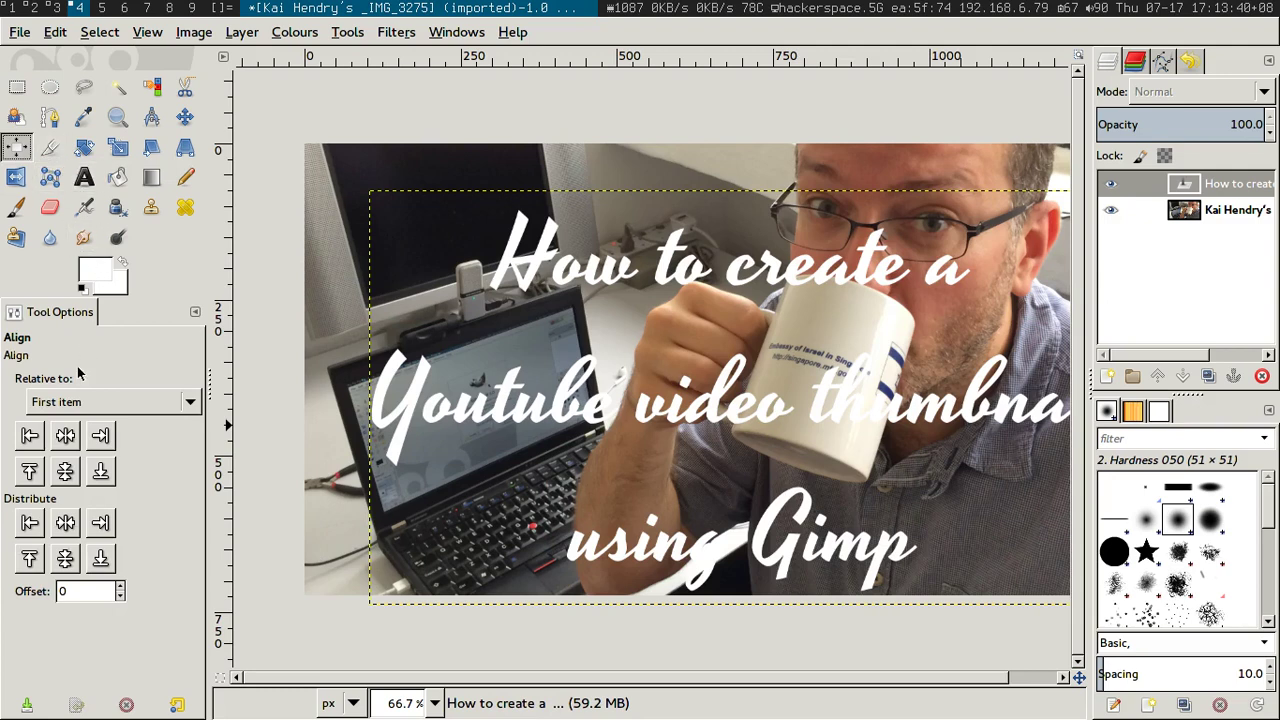
{"action": "left_click", "coordinate": [445, 412]}
{"action": "left_click", "coordinate": [65, 435]}
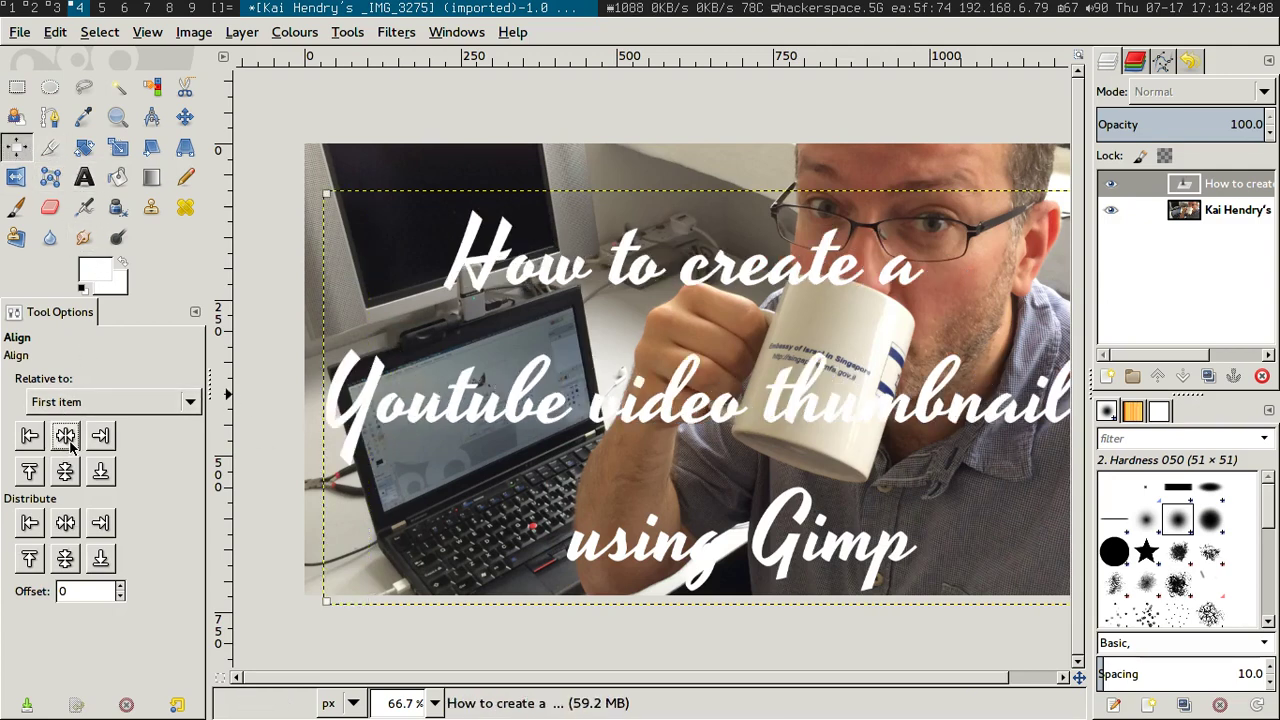
{"action": "left_click", "coordinate": [65, 472]}
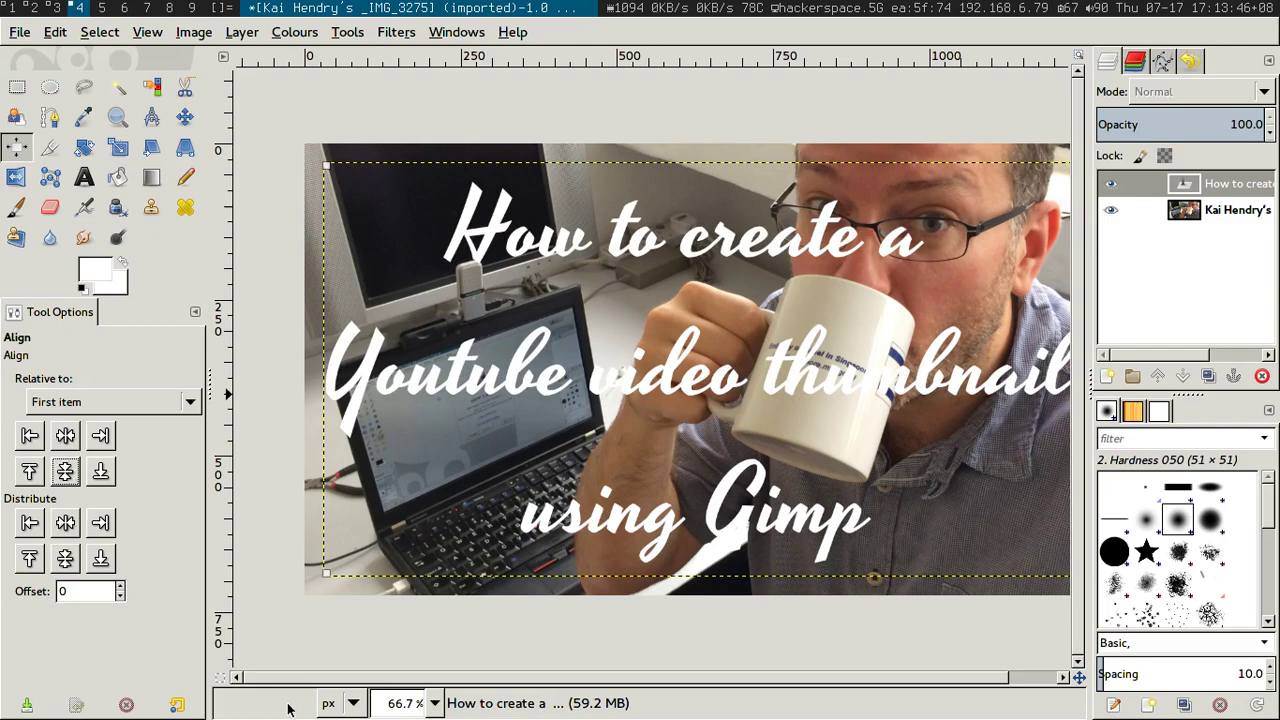
- Select the title lettering's shape and grow the selection by 4 px
{"action": "scroll", "coordinate": [299, 680], "scroll_direction": "right", "scroll_amount": 2}
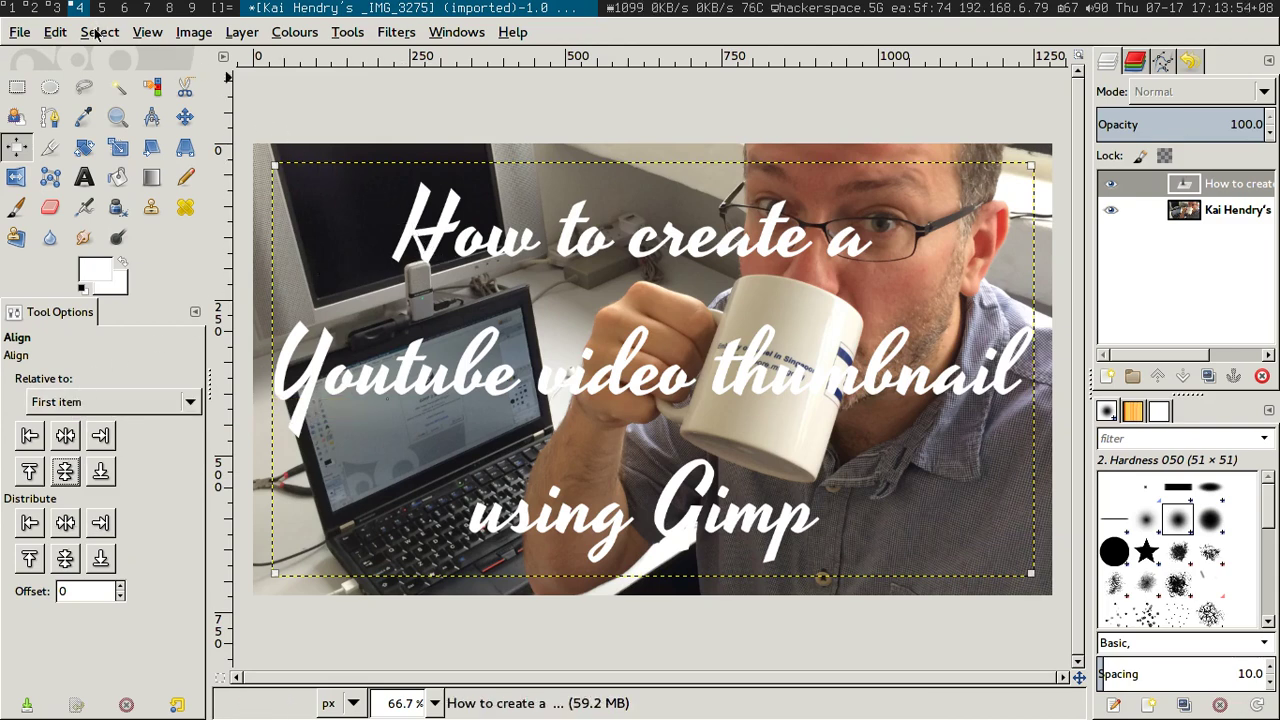
{"action": "right_click", "coordinate": [1238, 190]}
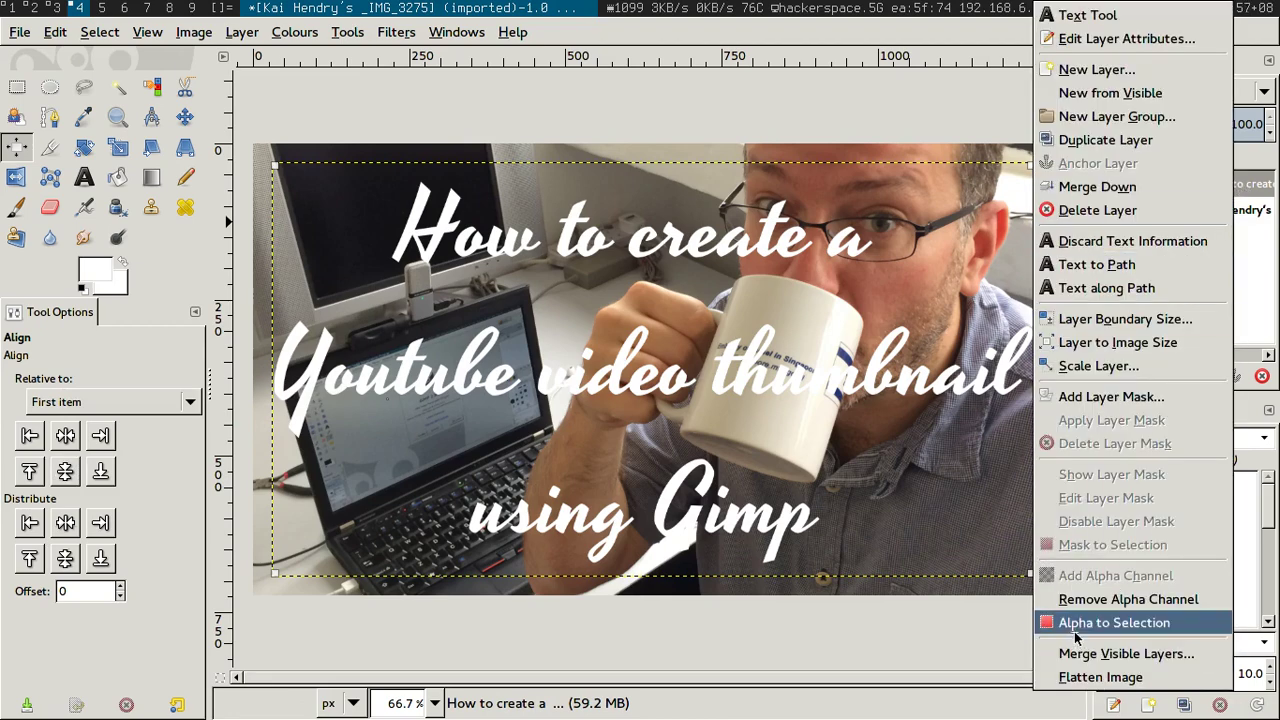
{"action": "left_click", "coordinate": [1075, 631]}
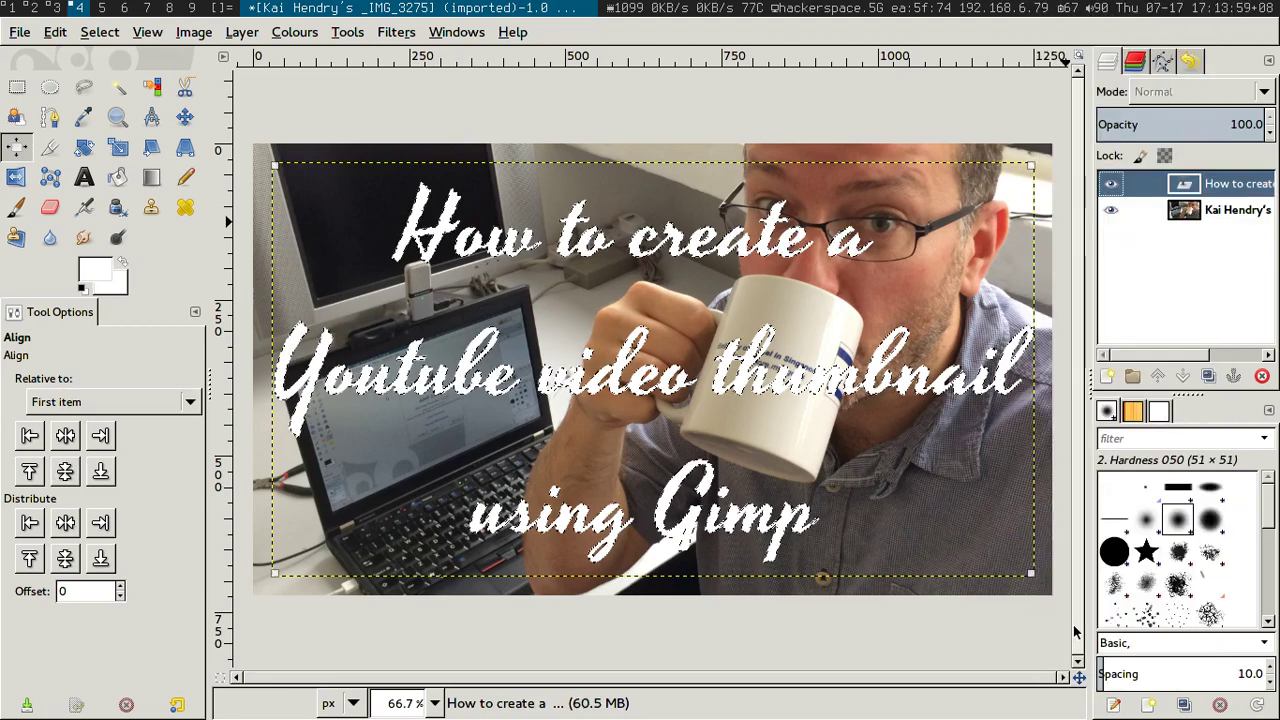
{"action": "left_click", "coordinate": [99, 31]}
{"action": "left_click", "coordinate": [114, 298]}
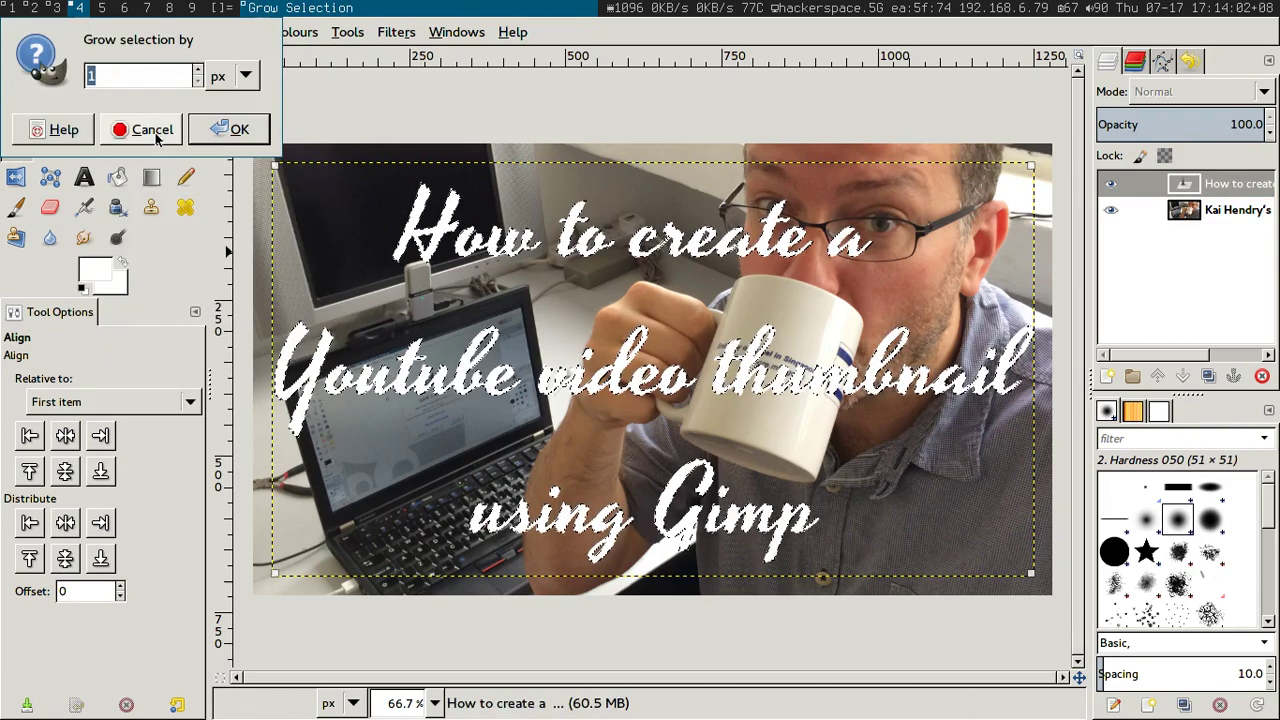
{"action": "left_click", "coordinate": [197, 70]}
{"action": "left_click", "coordinate": [197, 70]}
{"action": "left_click", "coordinate": [197, 70]}
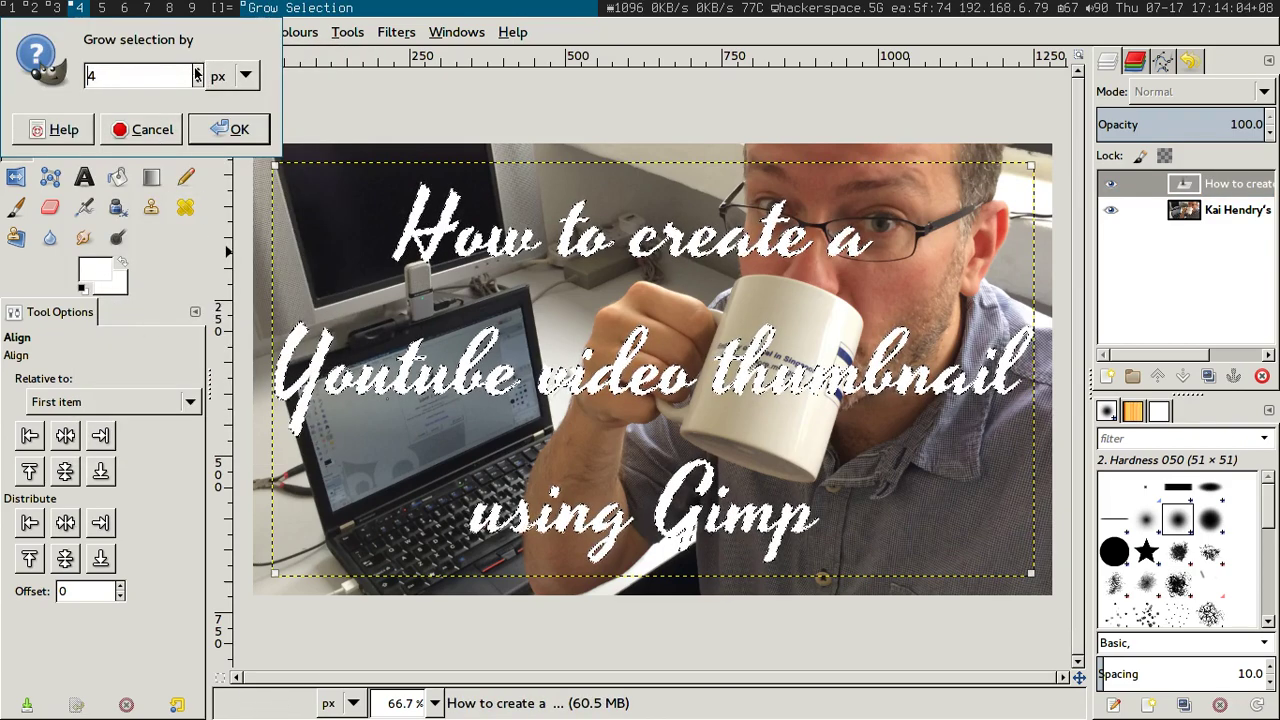
{"action": "left_click", "coordinate": [237, 143]}
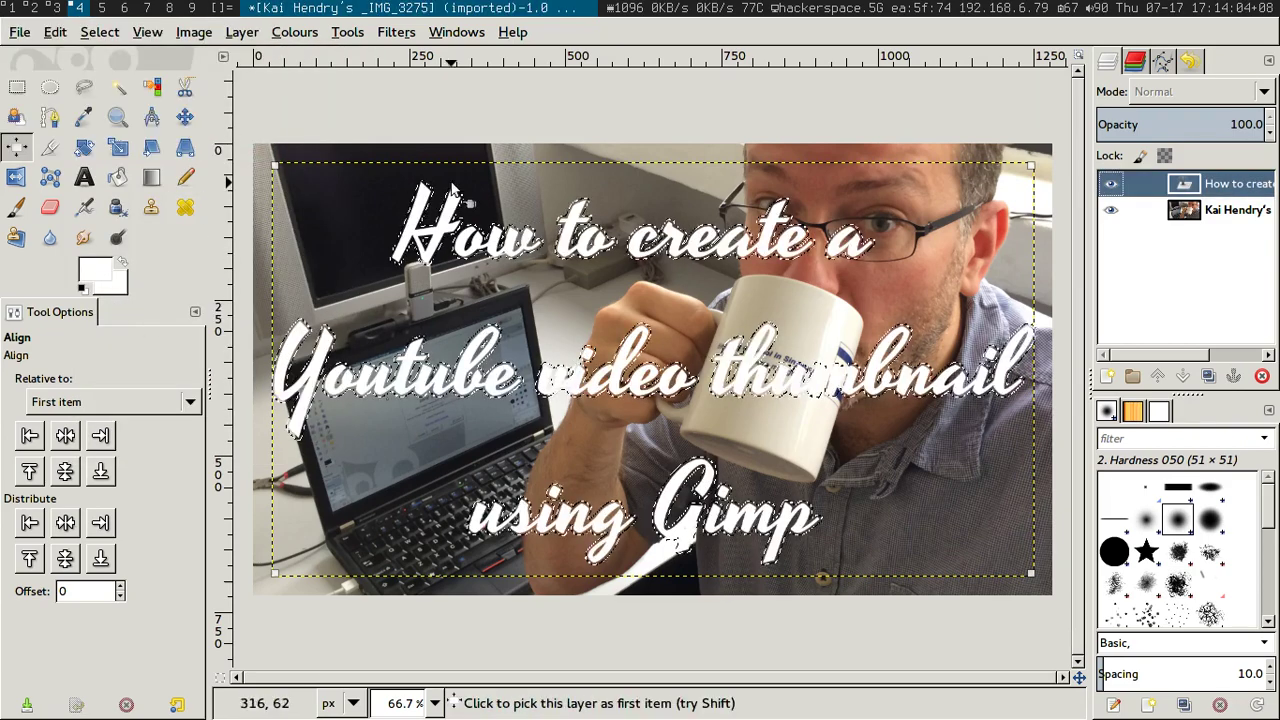
{"action": "left_click", "coordinate": [1102, 380]}
- Fill the grown selection with black on a new transparent layer
{"action": "left_click", "coordinate": [222, 340]}
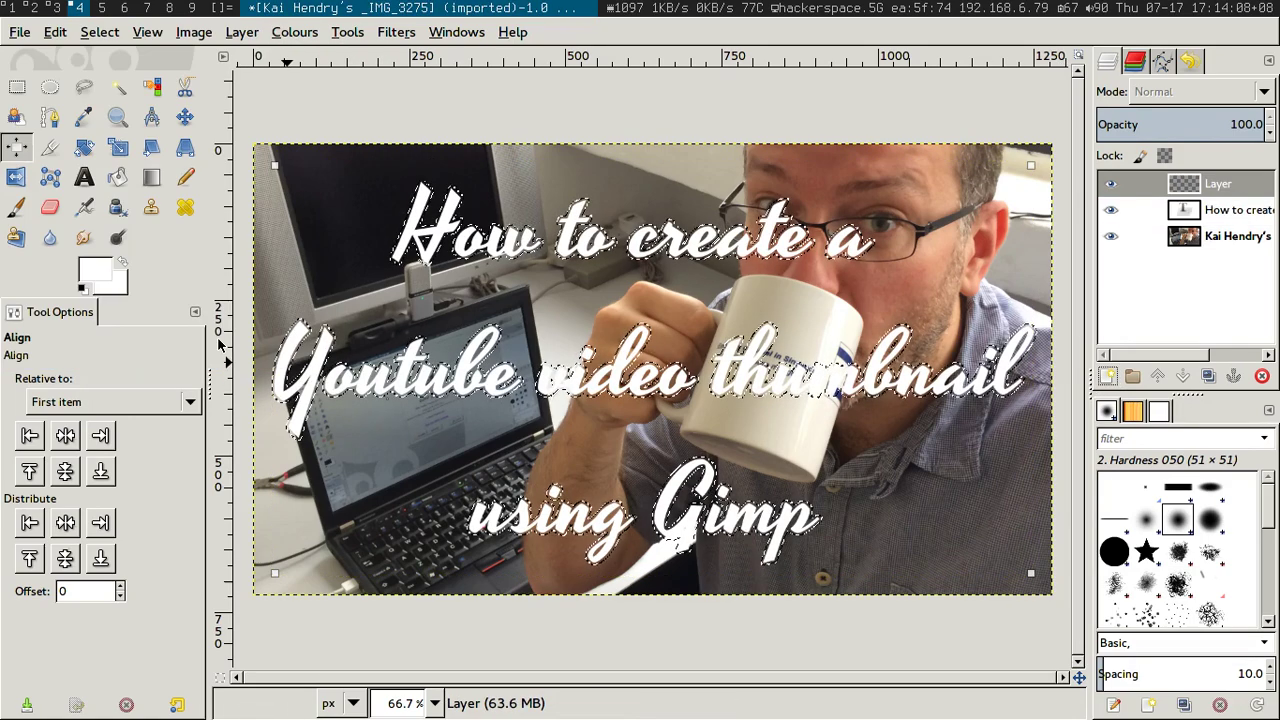
{"action": "left_click", "coordinate": [108, 272]}
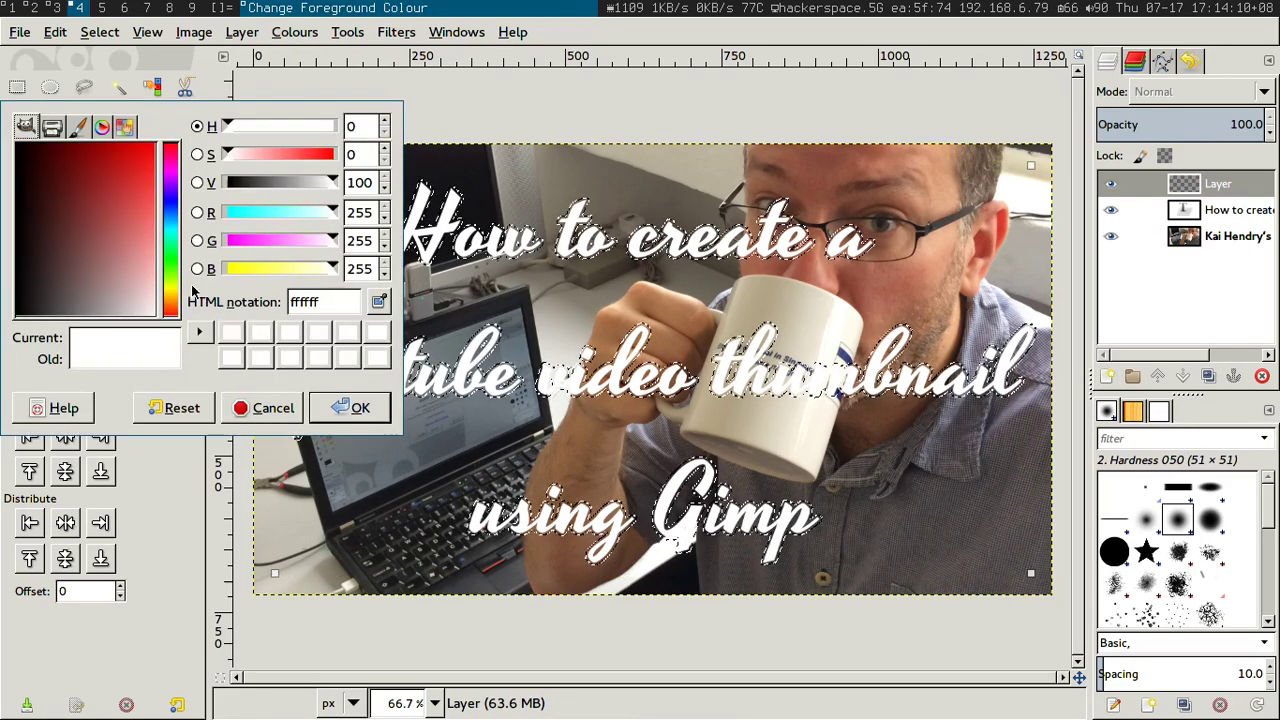
{"action": "left_click_drag", "start_coordinate": [40, 160], "coordinate": [162, 362]}
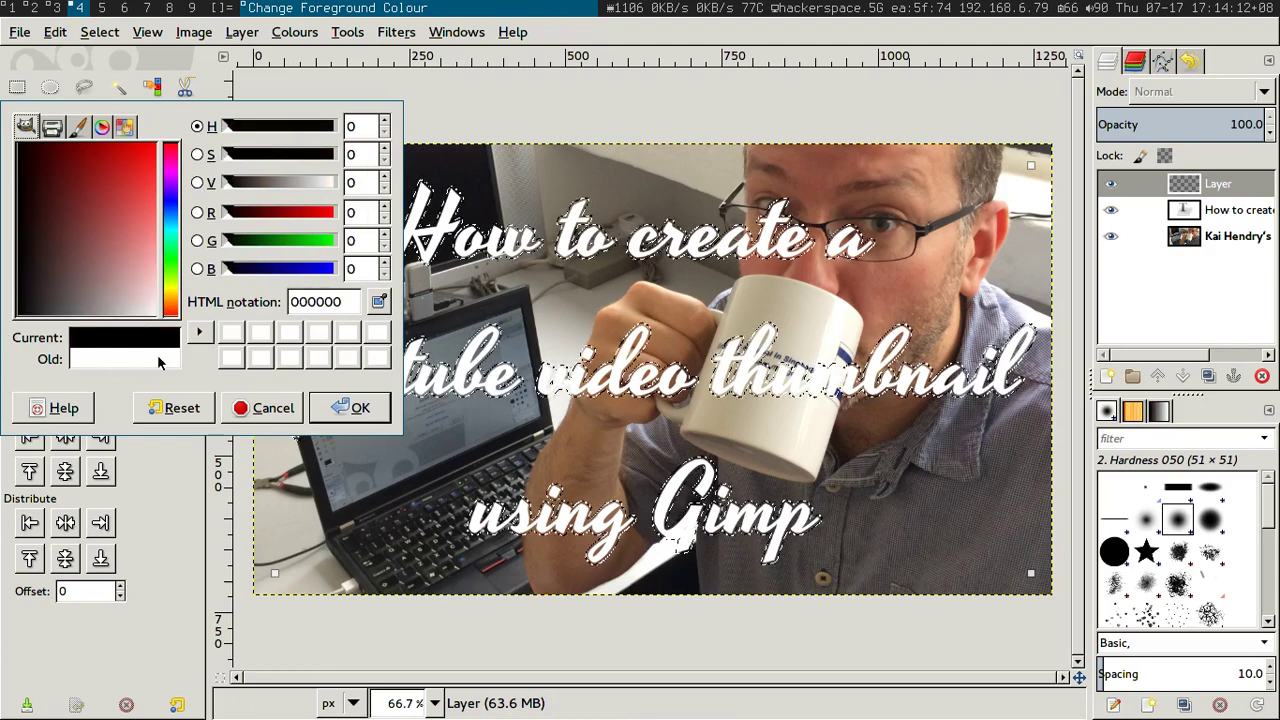
{"action": "left_click", "coordinate": [349, 409]}
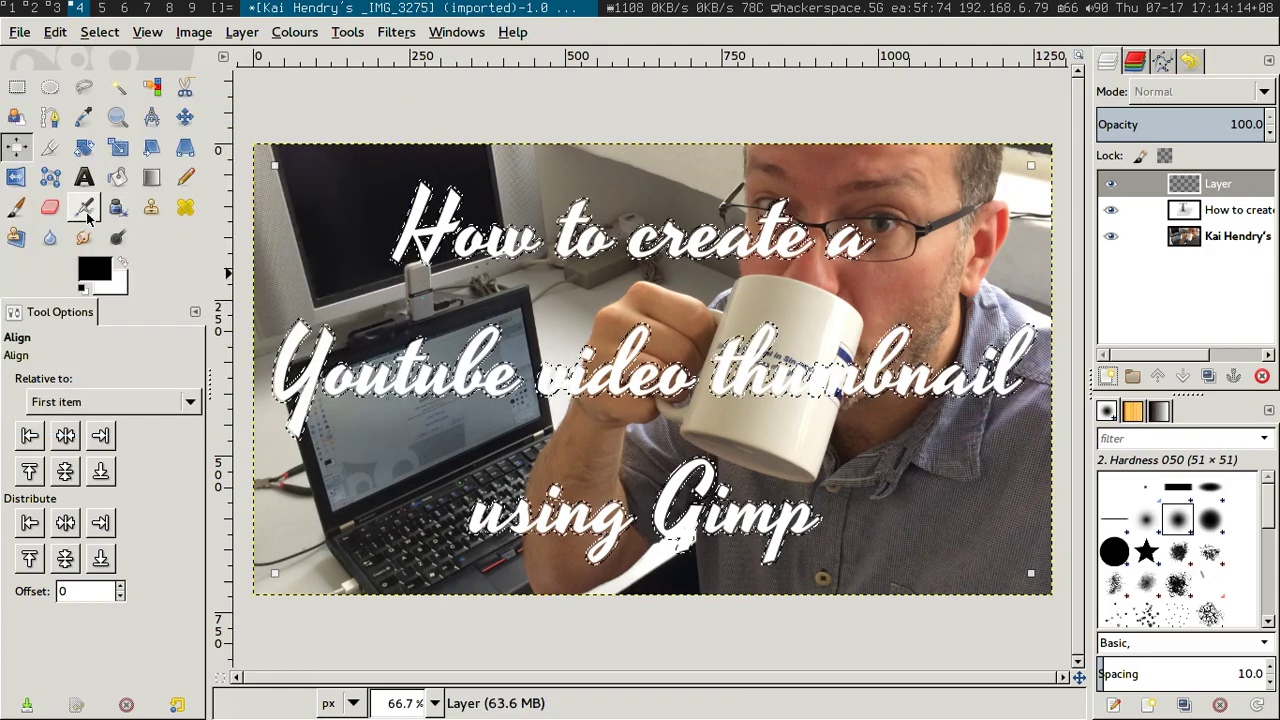
{"action": "left_click", "coordinate": [117, 177]}
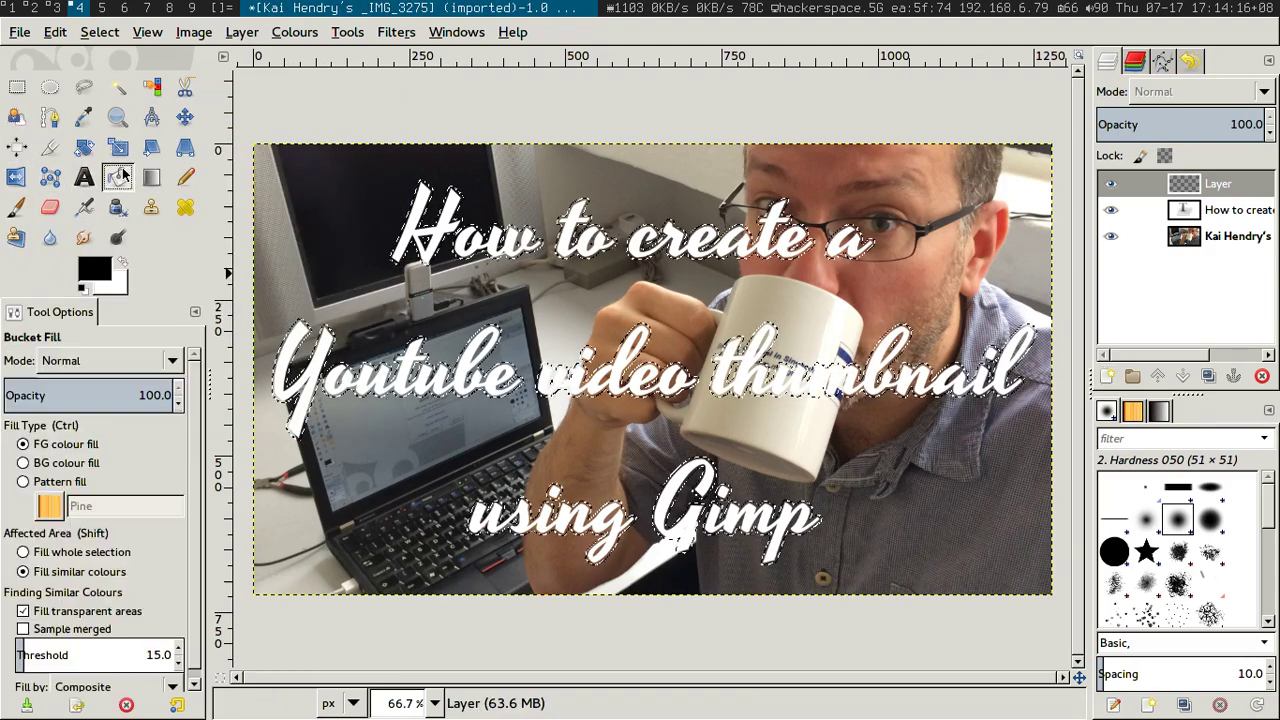
{"action": "left_click", "coordinate": [375, 402]}
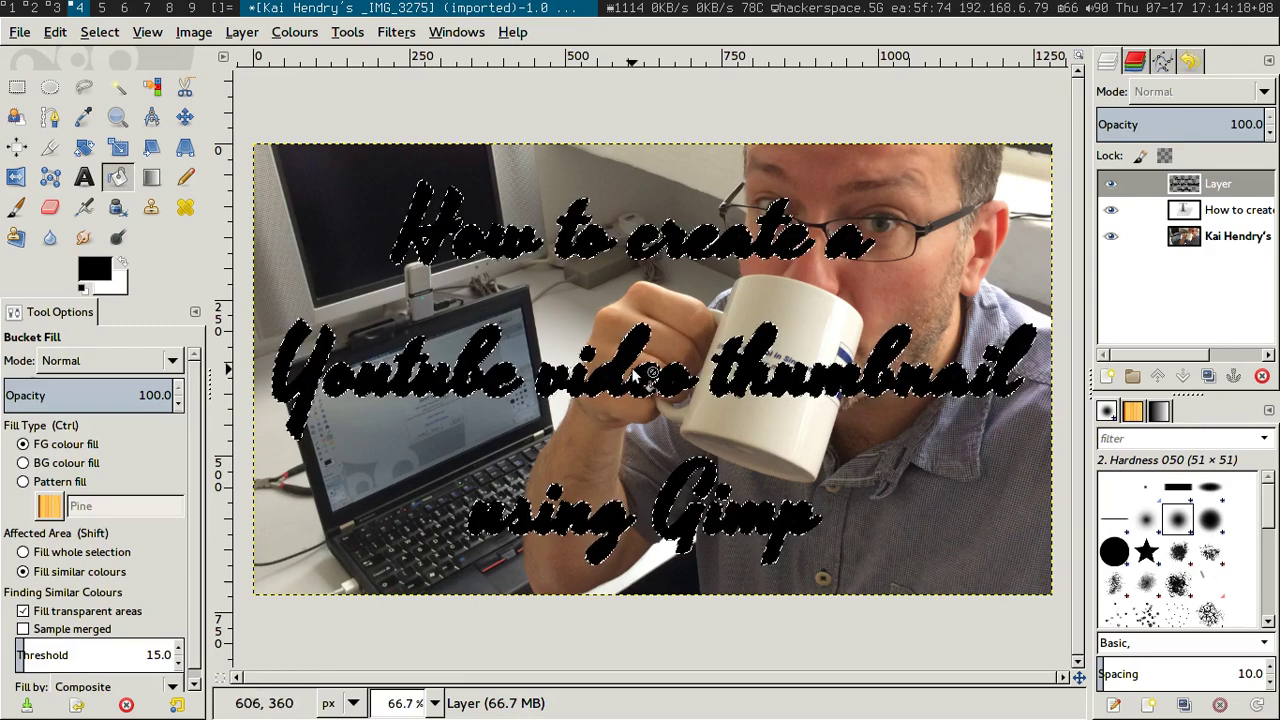
- Move the title text layer above the black outline layer
{"action": "left_click", "coordinate": [1235, 214]}
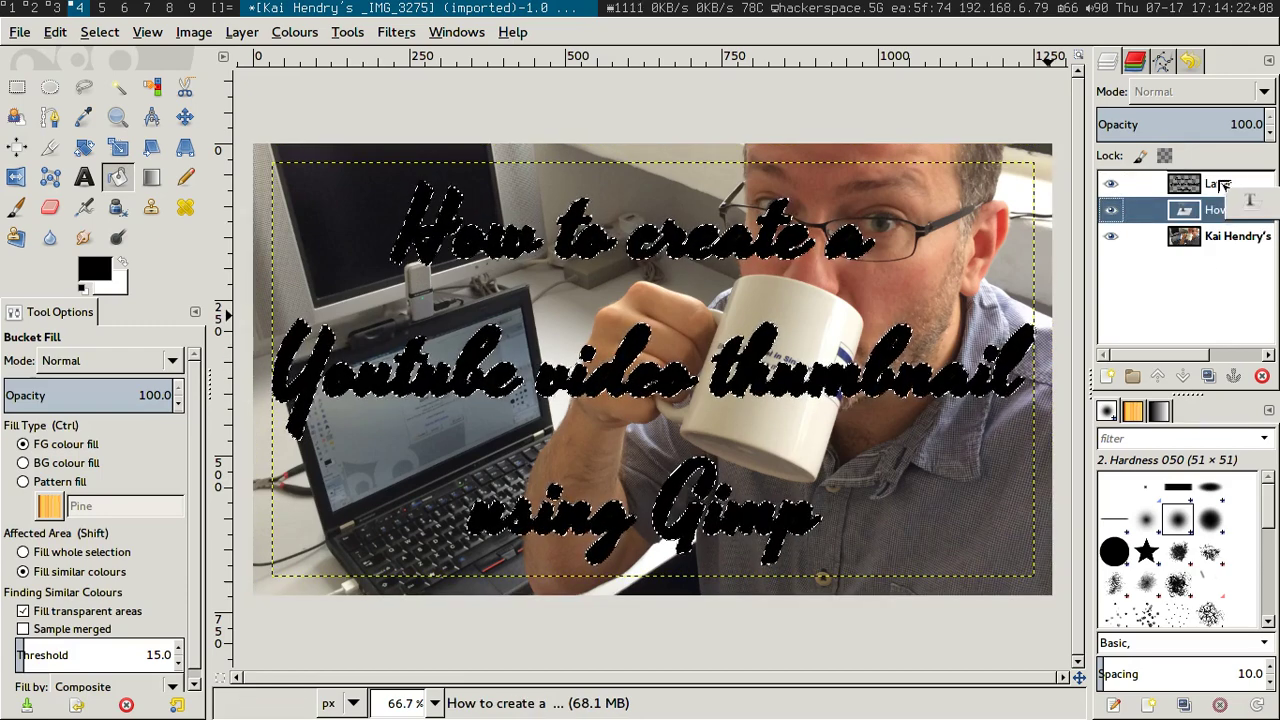
{"action": "left_click_drag", "start_coordinate": [1222, 186], "coordinate": [1219, 187]}
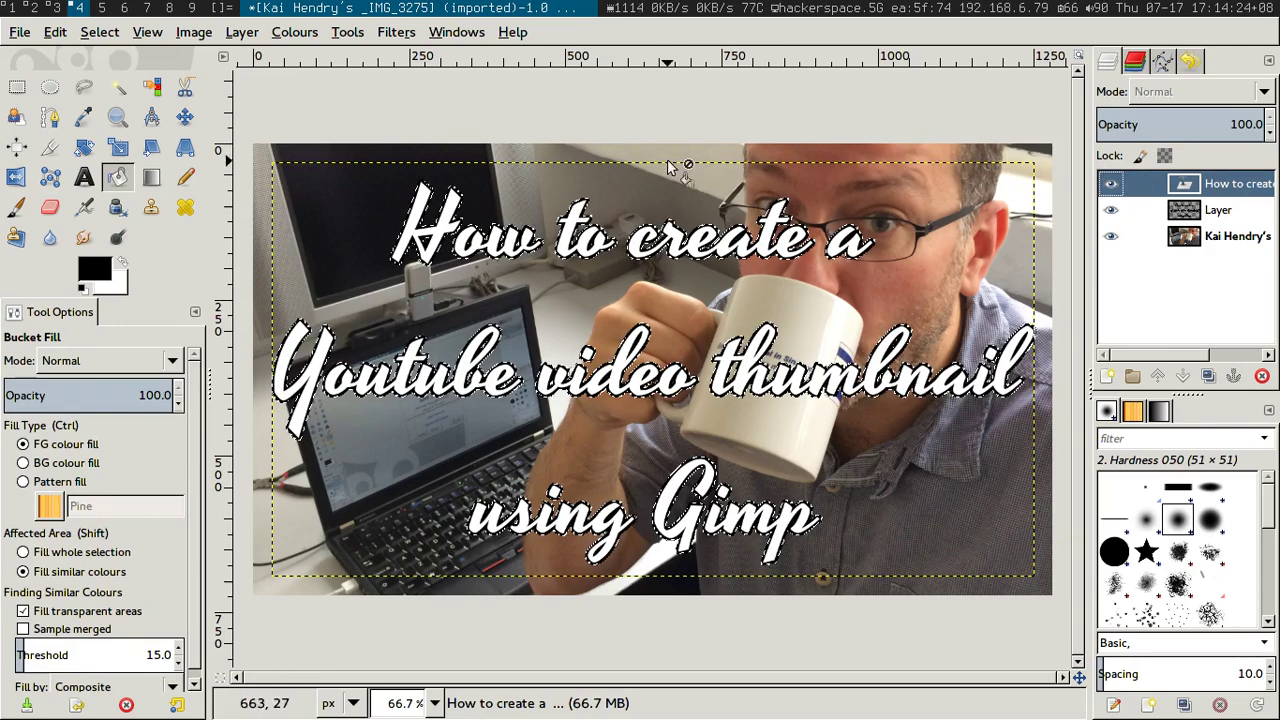
{"action": "left_click", "coordinate": [17, 87]}
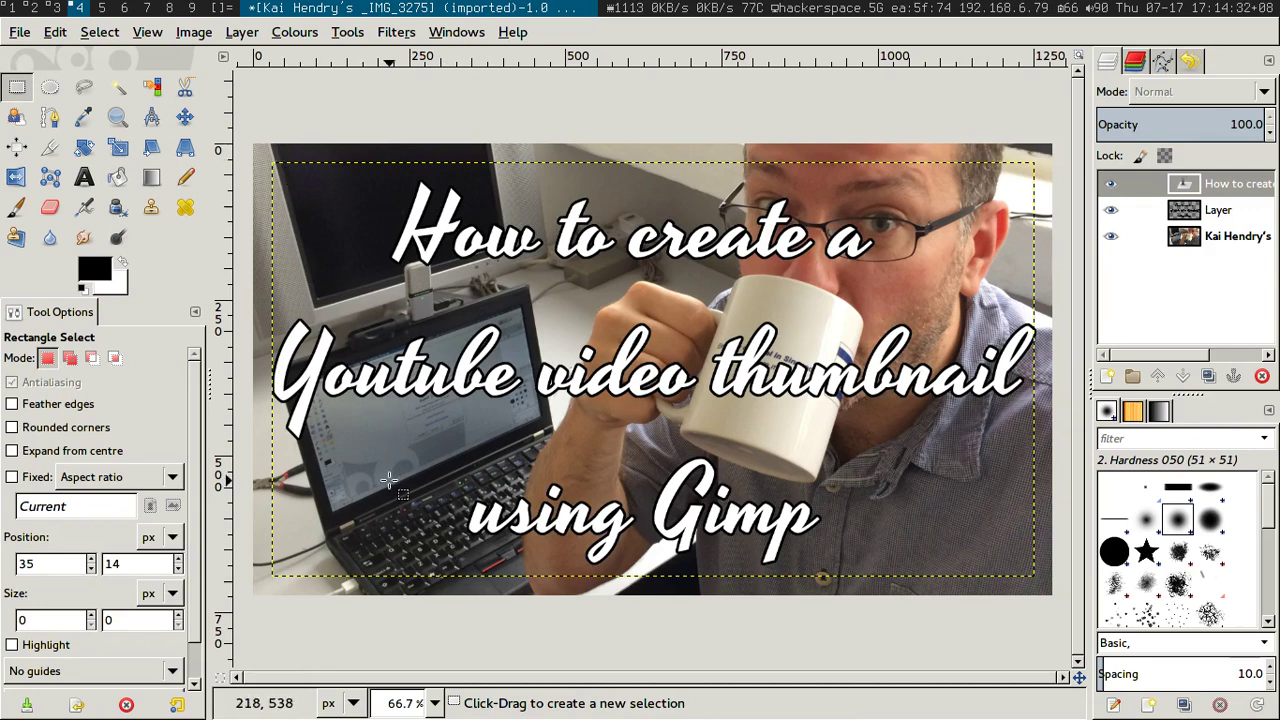
- Export the image to /tmp/yt-gimp-thumbnail.JPG with the default JPEG settings
{"action": "left_click", "coordinate": [19, 32]}
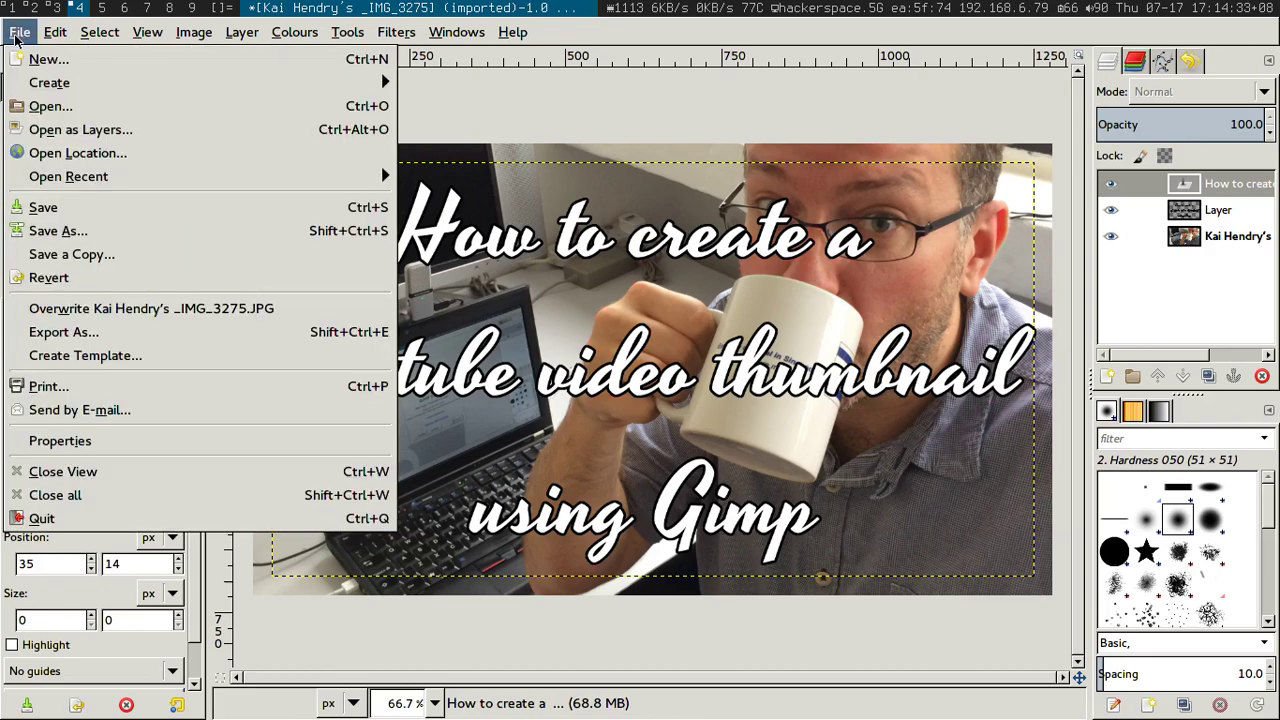
{"action": "left_click", "coordinate": [60, 332]}
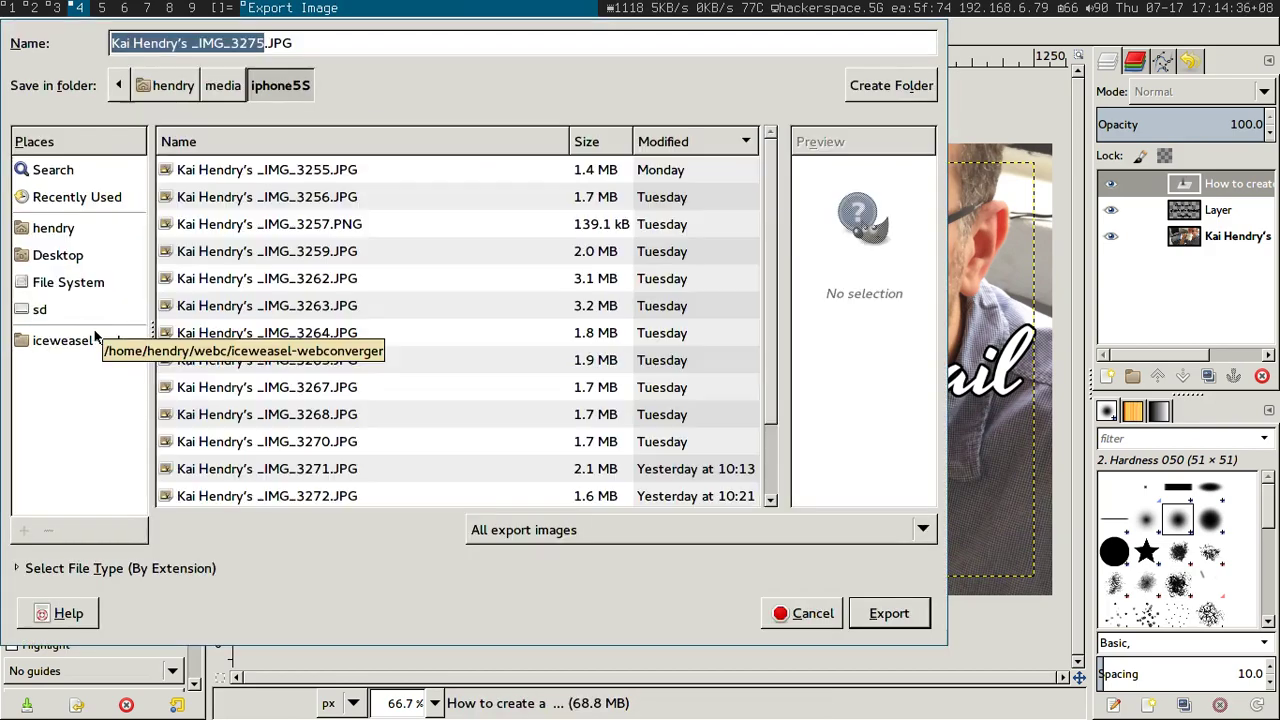
{"action": "type", "text": "/tmp/"}
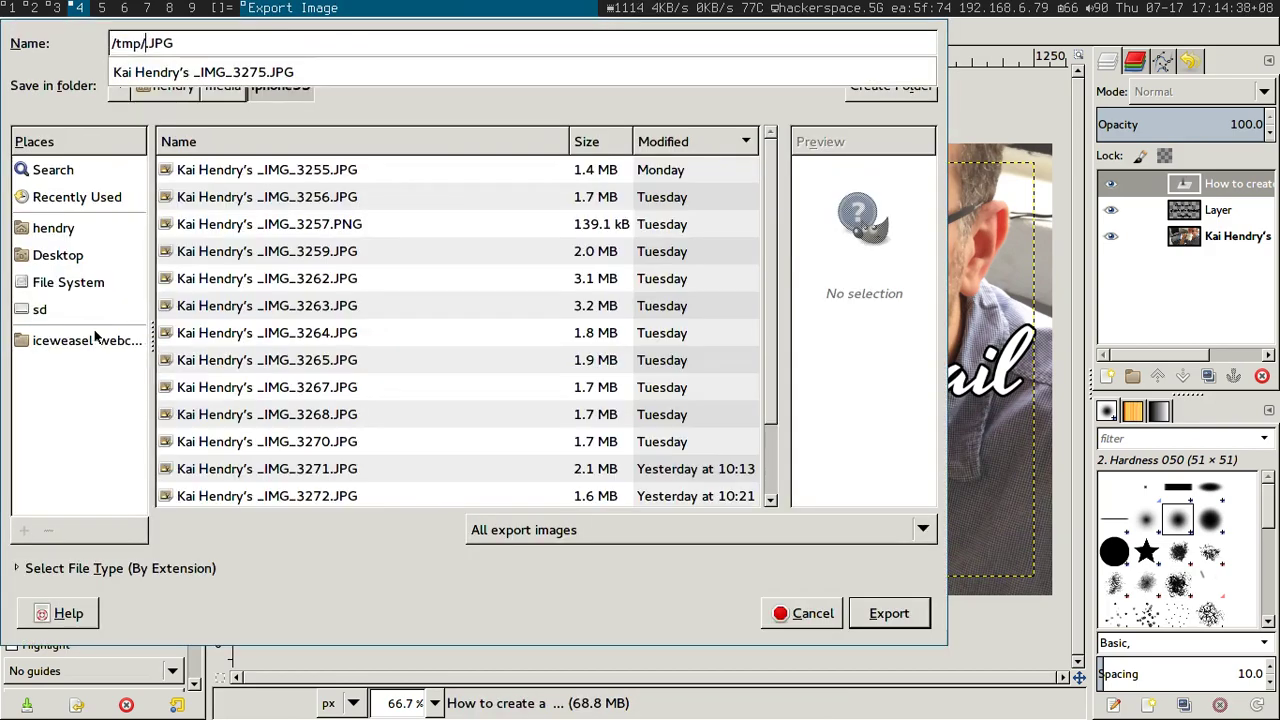
{"action": "type", "text": "yt-gimp-thu"}
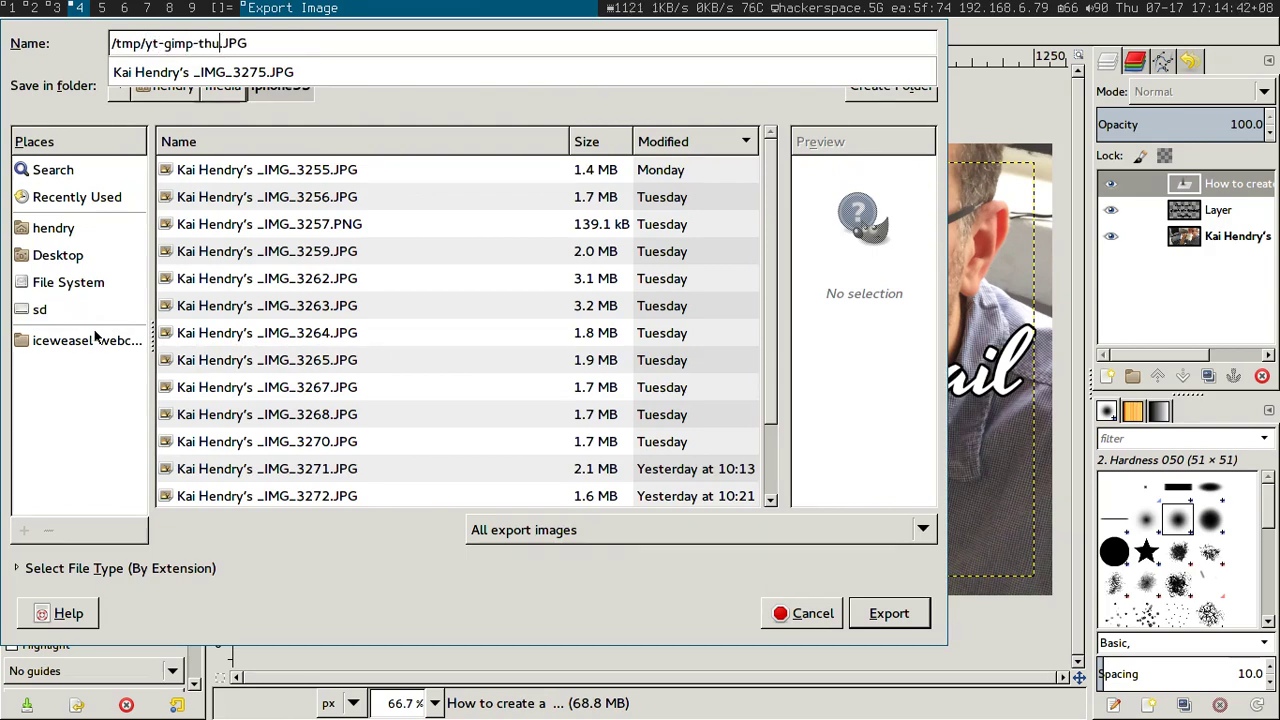
{"action": "type", "text": "mbnail"}
{"action": "key", "text": "Return"}
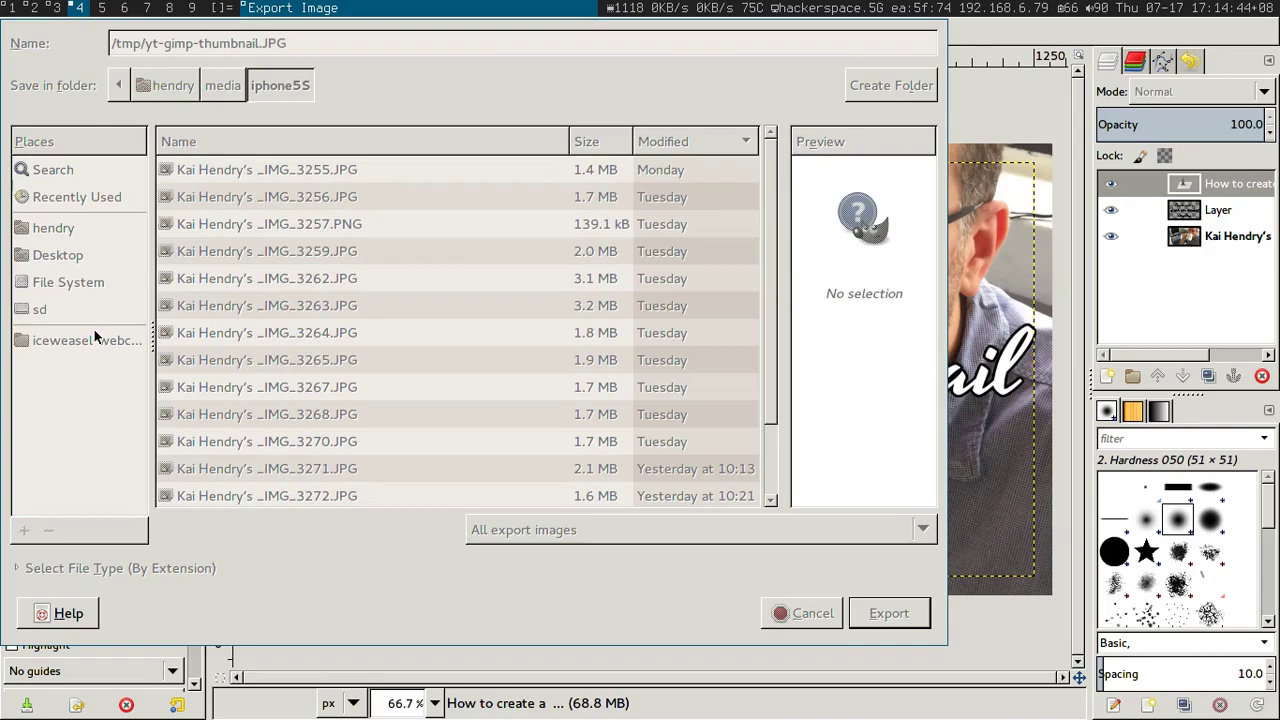
{"action": "key", "text": "Return"}
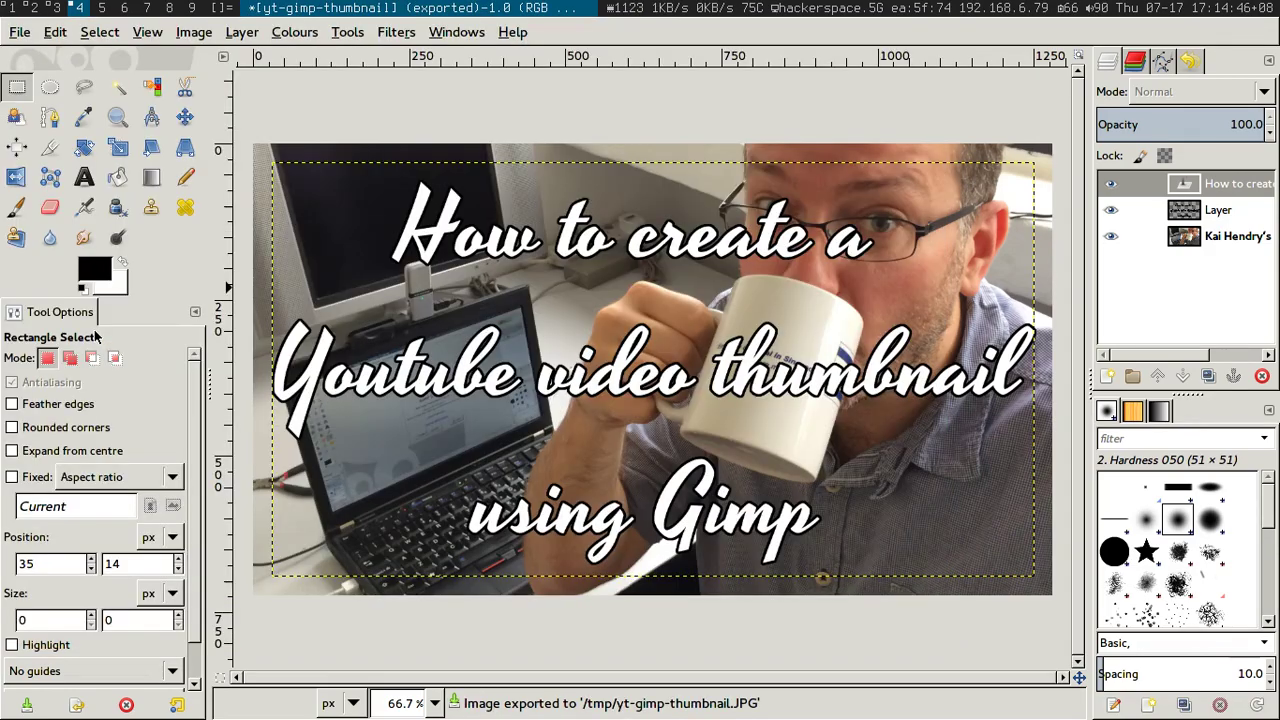
- Open a new terminal and view /tmp/yt-gimp-thumbnail.JPG in sxiv
{"action": "key", "text": "alt+6"}
{"action": "key", "text": "alt+shift+Return"}
{"action": "type", "text": "sxi"}
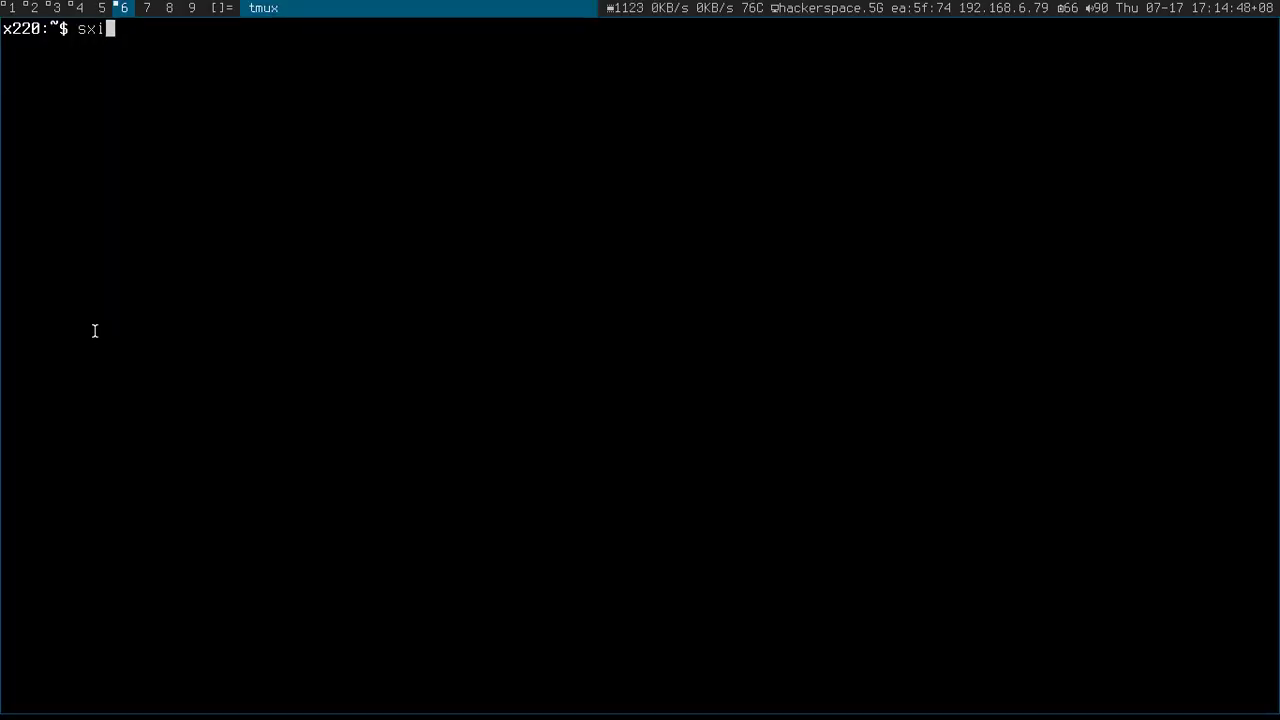
{"action": "type", "text": "v /tmp/yt-g"}
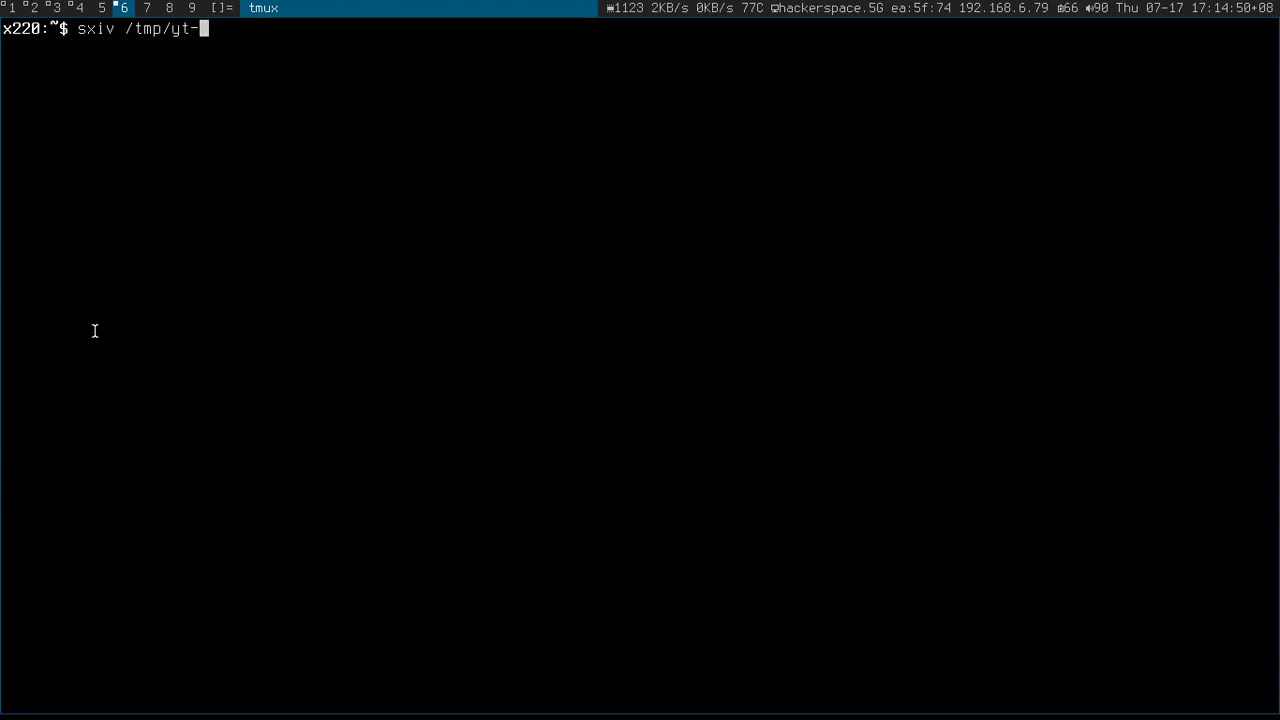
{"action": "key", "text": "Tab"}
{"action": "key", "text": "Return"}
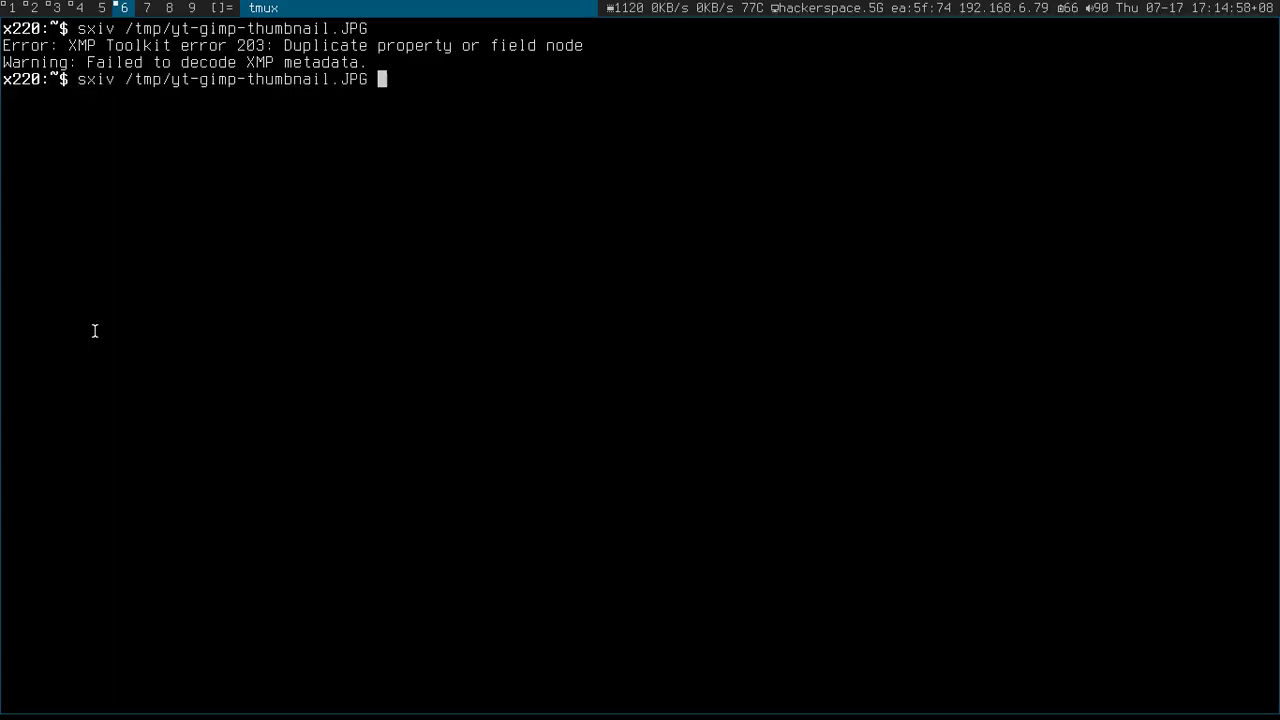
- Run identify on the thumbnail to confirm a 1280×723 JPEG, then return to GIMP
{"action": "key", "text": "Home"}
{"action": "key", "text": "Delete"}
{"action": "key", "text": "Delete"}
{"action": "key", "text": "Delete"}
{"action": "key", "text": "Delete"}
{"action": "key", "text": "Delete"}
{"action": "type", "text": "identi"}
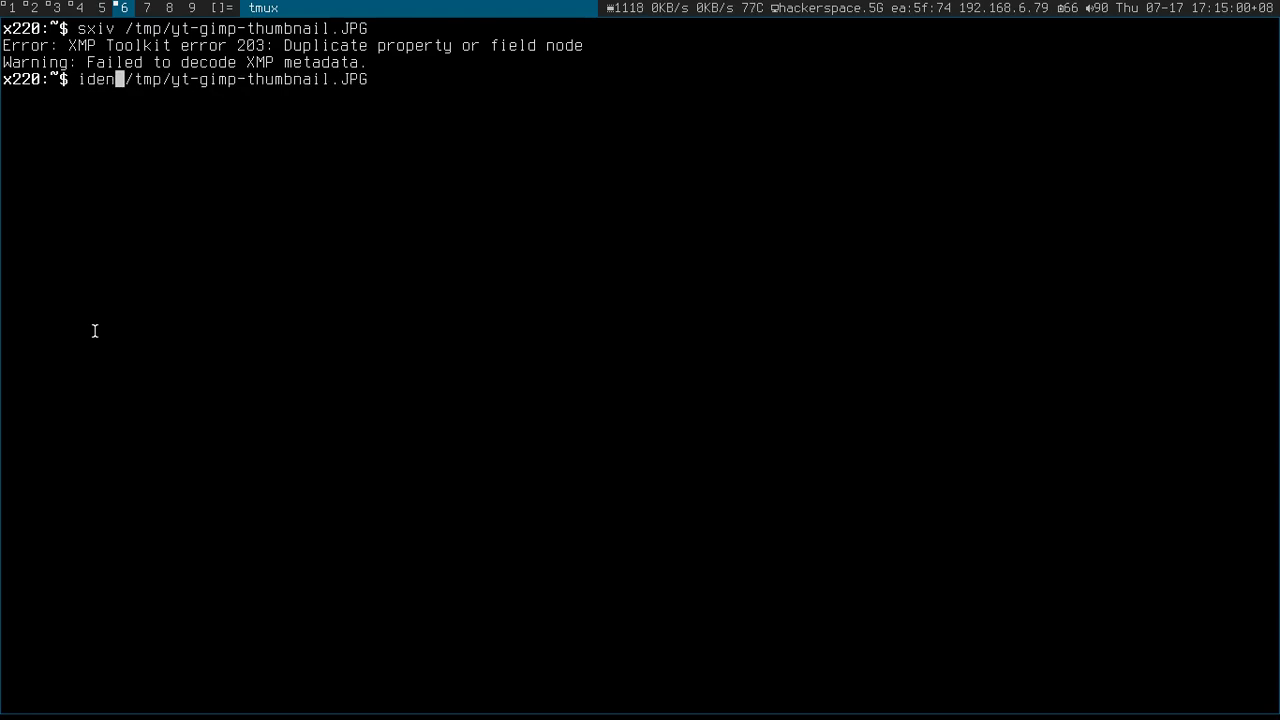
{"action": "type", "text": "fy"}
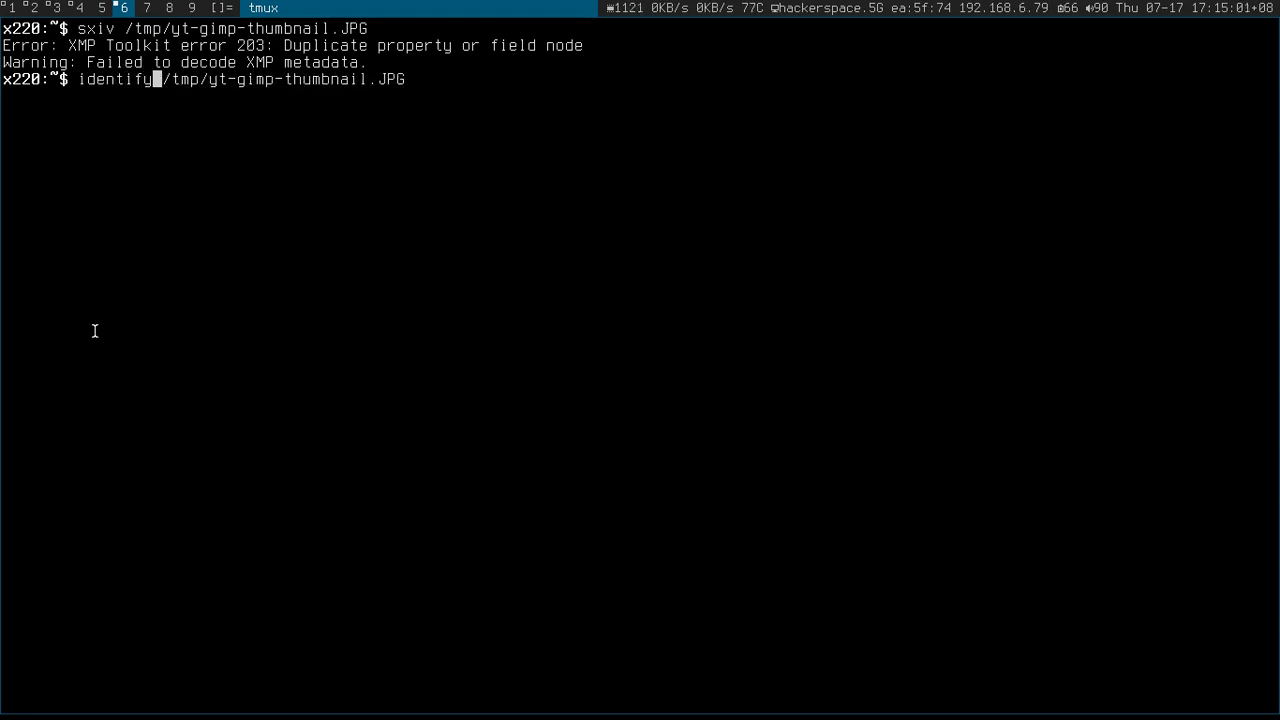
{"action": "key", "text": "Return"}
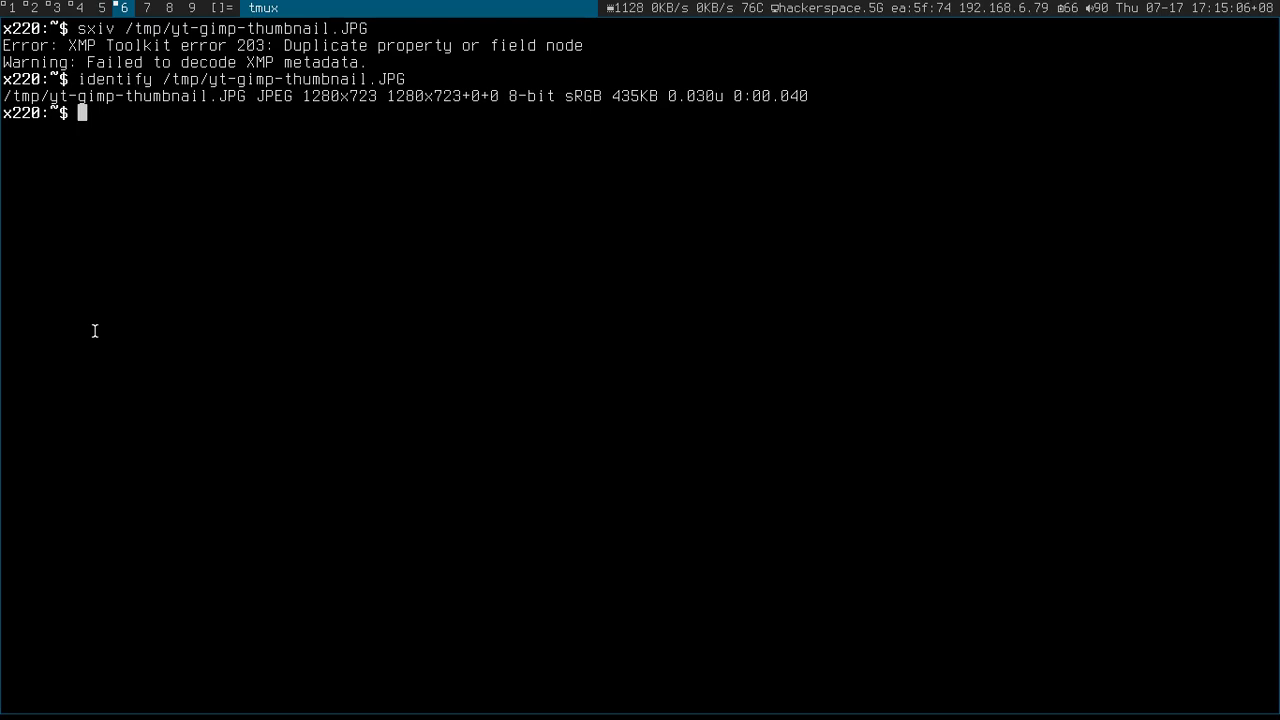
{"action": "key", "text": "alt+4"}
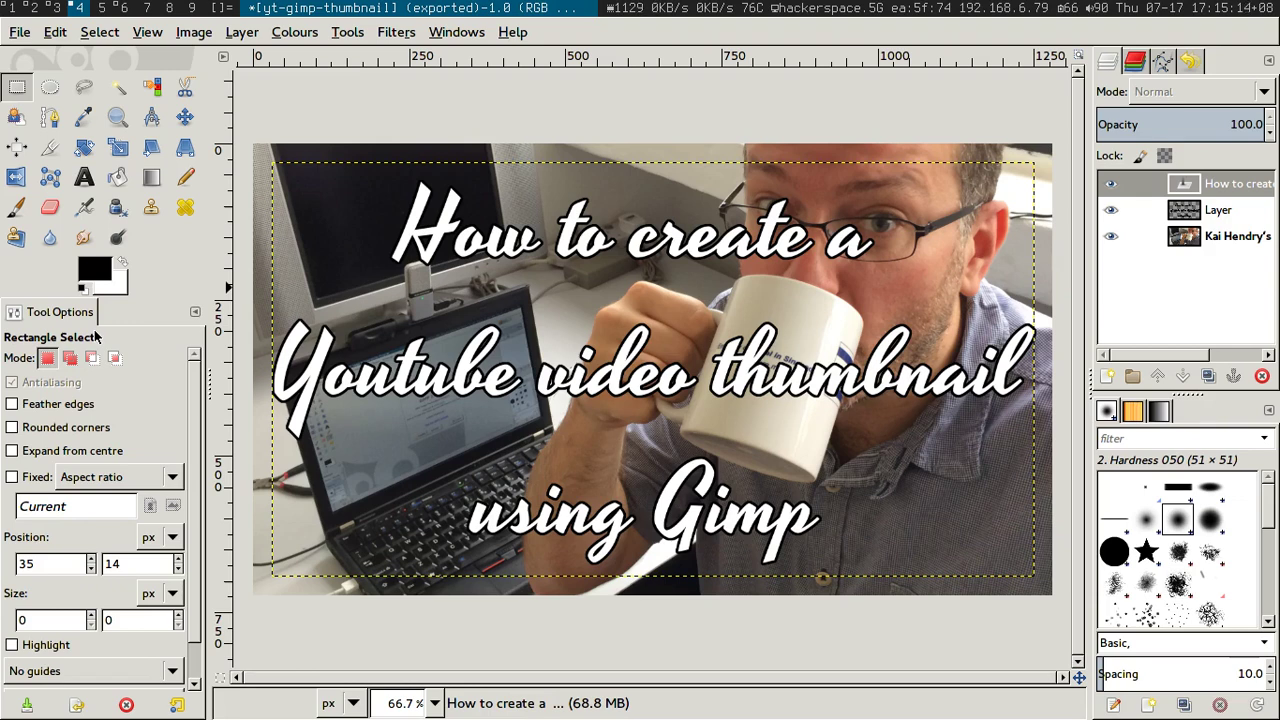
- Open the desktop program launcher with Alt+P and filter it to 'x11' programs
{"action": "key", "text": "alt+p"}
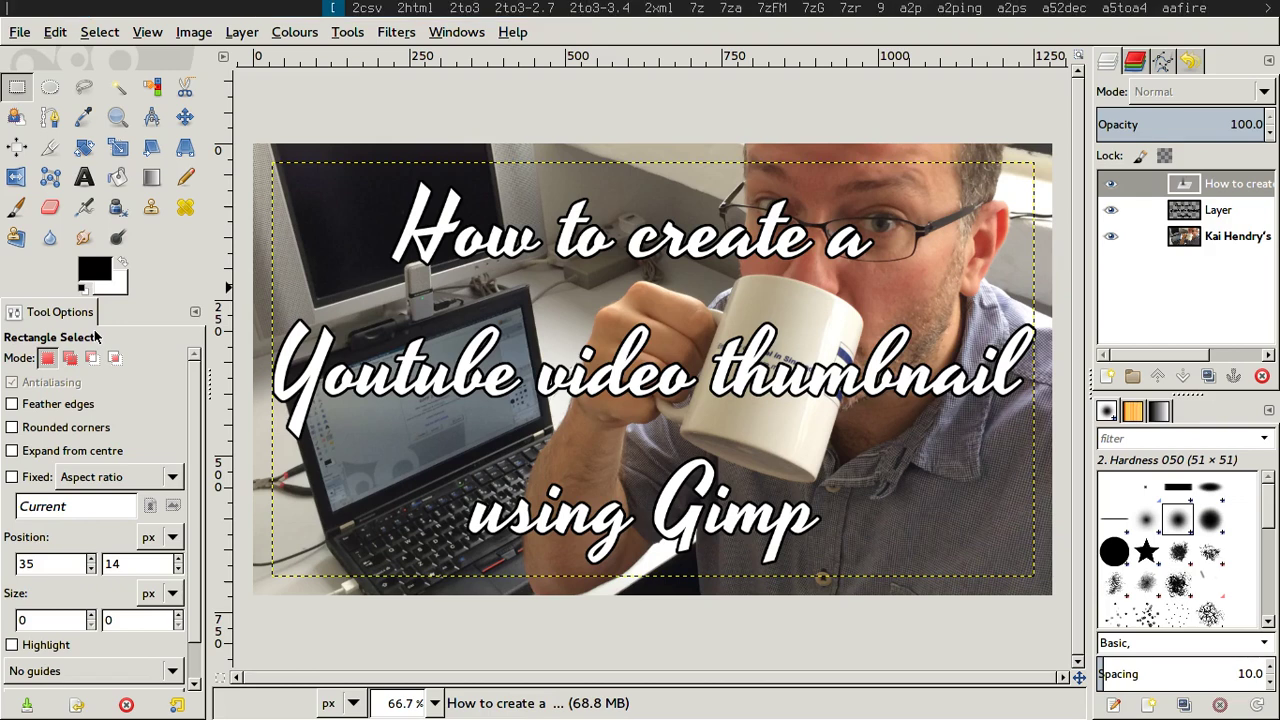
{"action": "type", "text": "x11"}
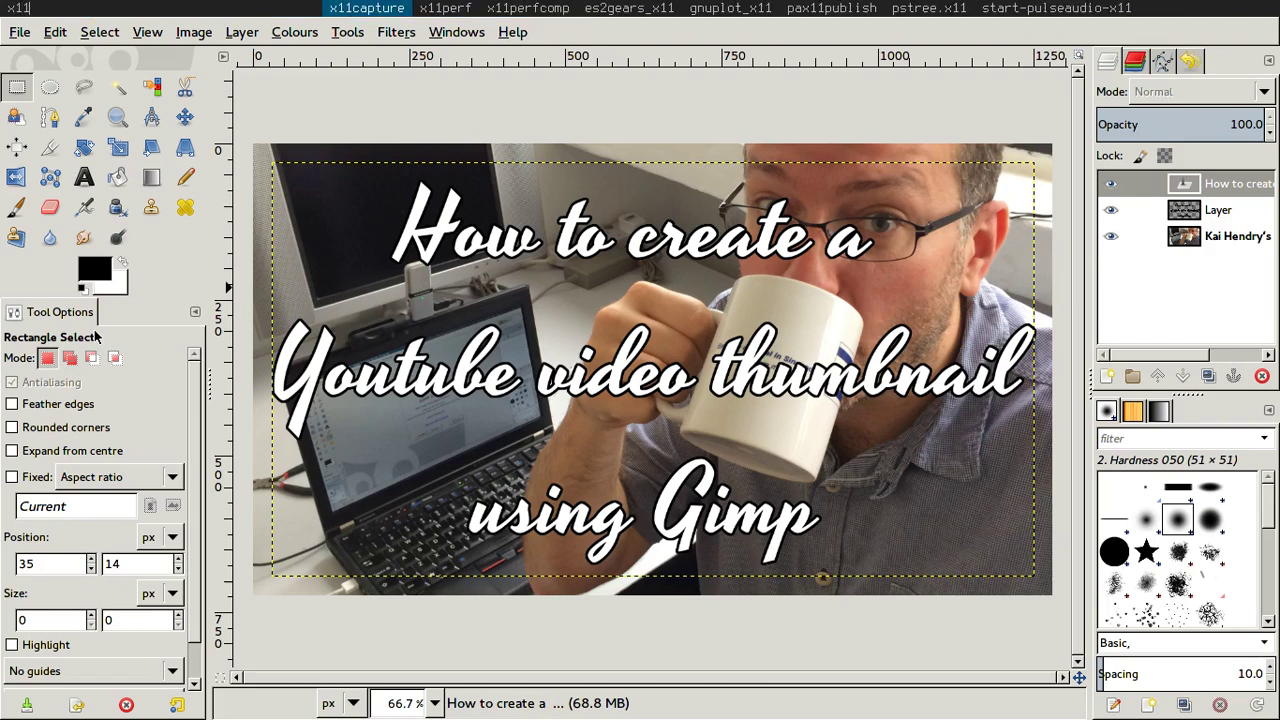